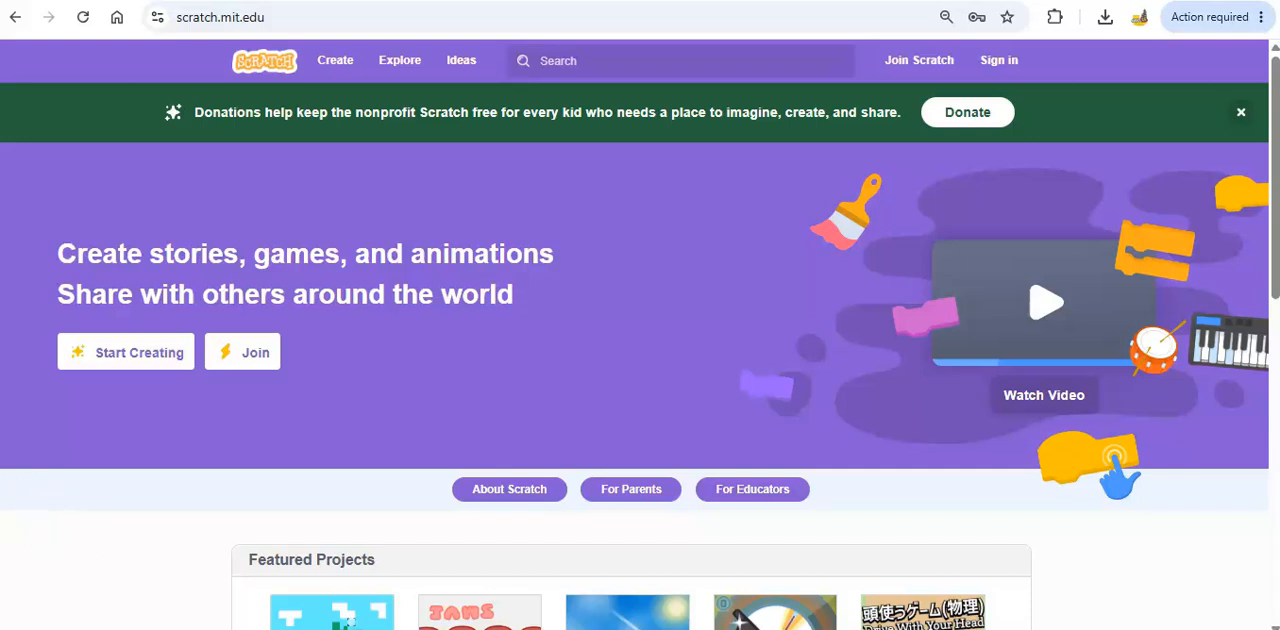
Create a new project and dismiss the getting-started tutorial window.
click(336, 62)
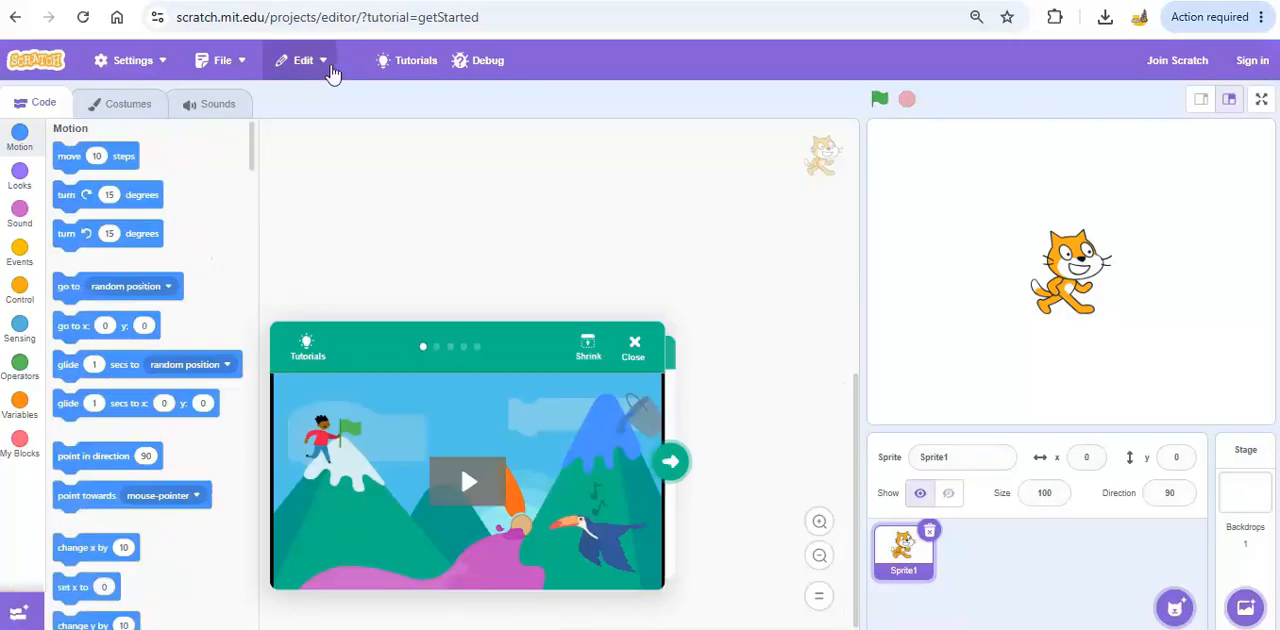
click(636, 348)
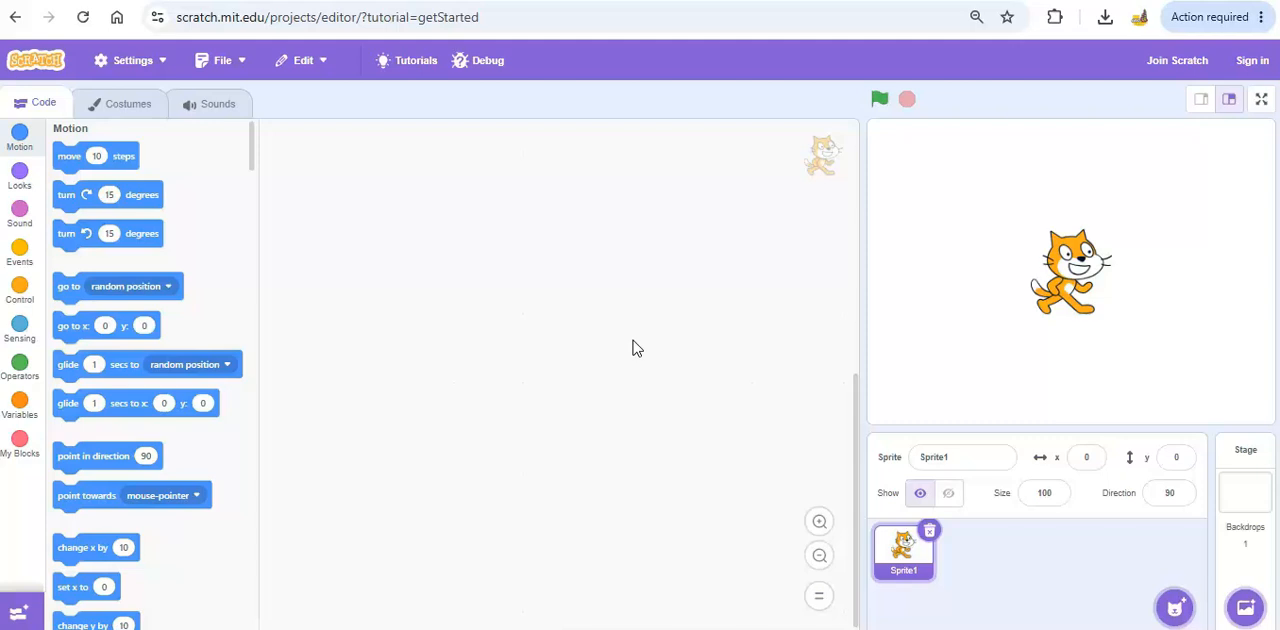
click(652, 347)
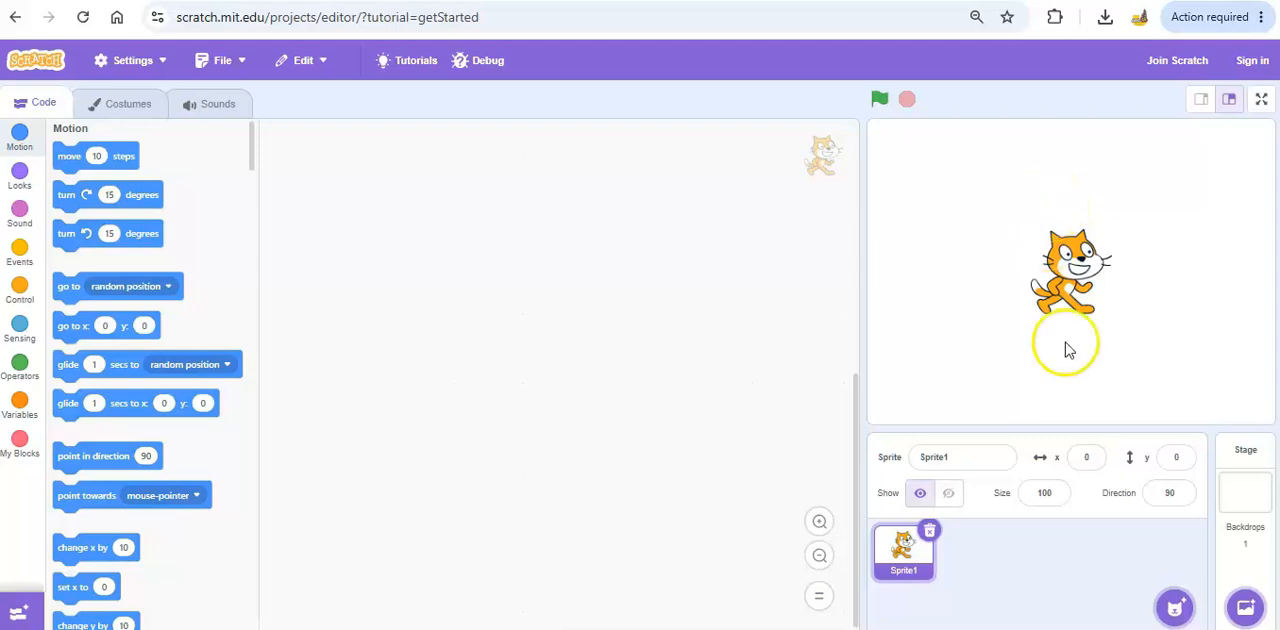
Delete the default cat sprite from the project and confirm its removal.
click(931, 531)
click(679, 586)
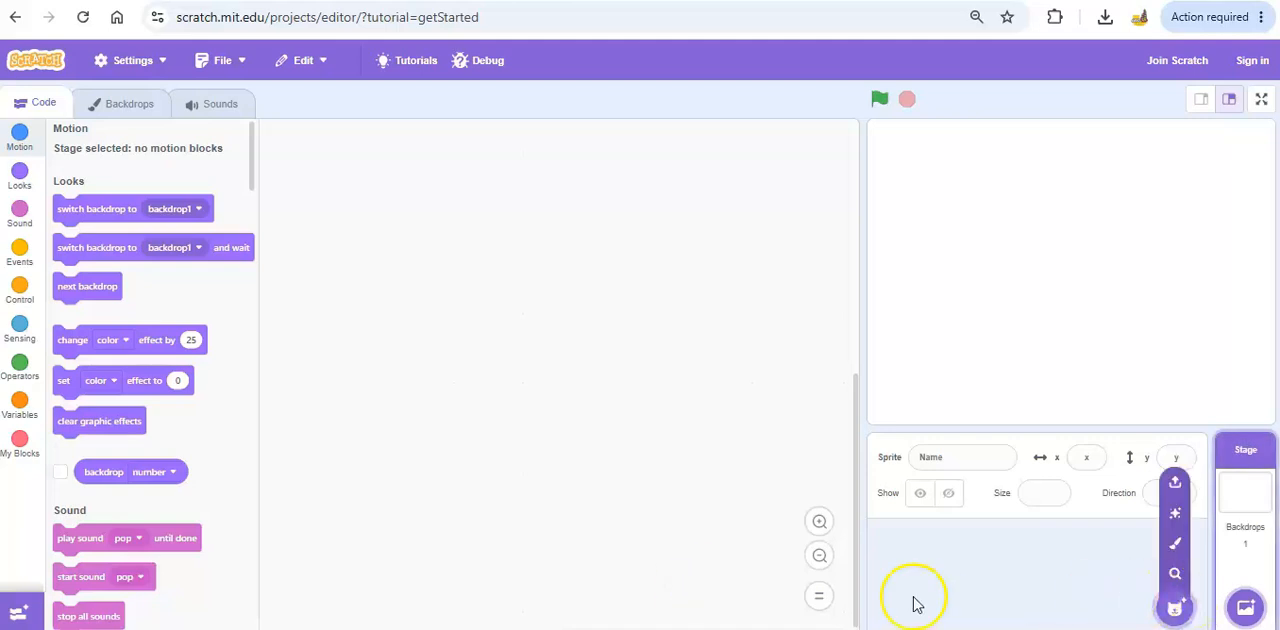
Add two random sprites to the project with the Surprise option.
mouse_move(1176, 605)
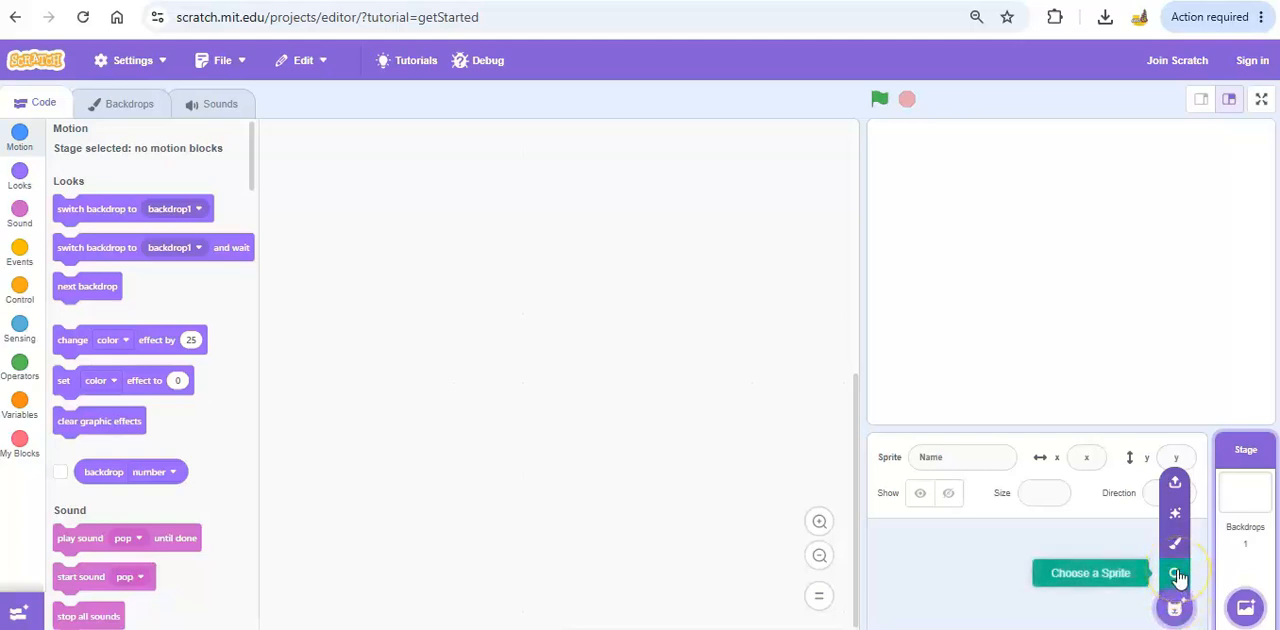
click(1178, 515)
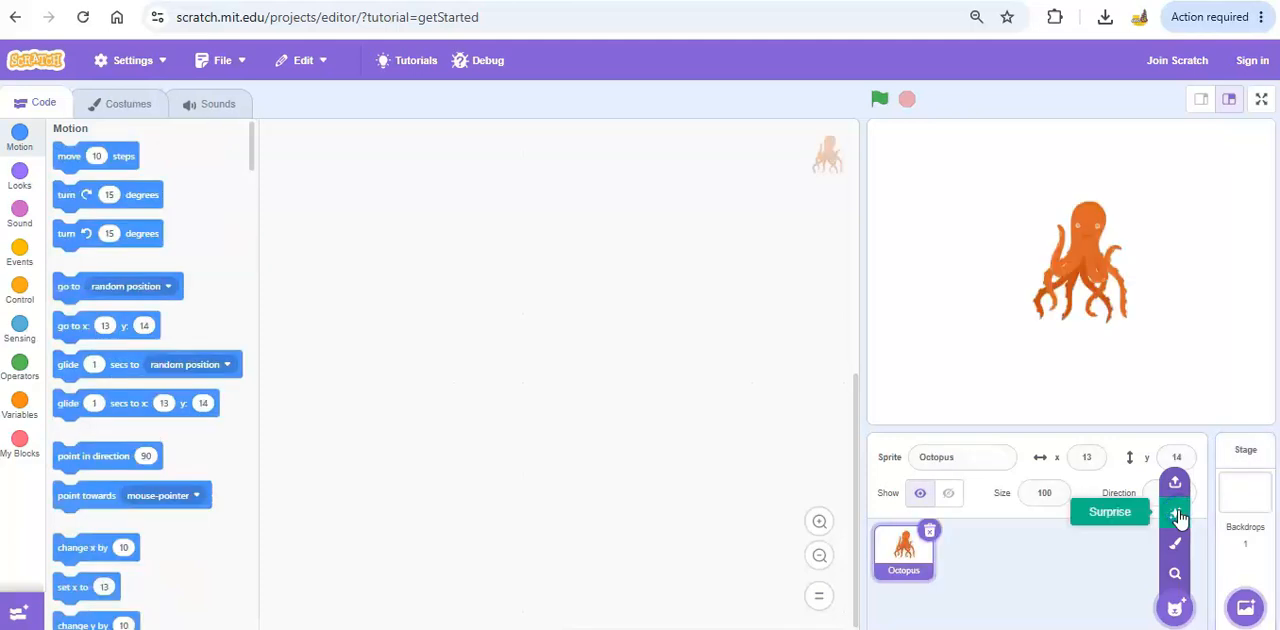
click(1178, 515)
click(997, 561)
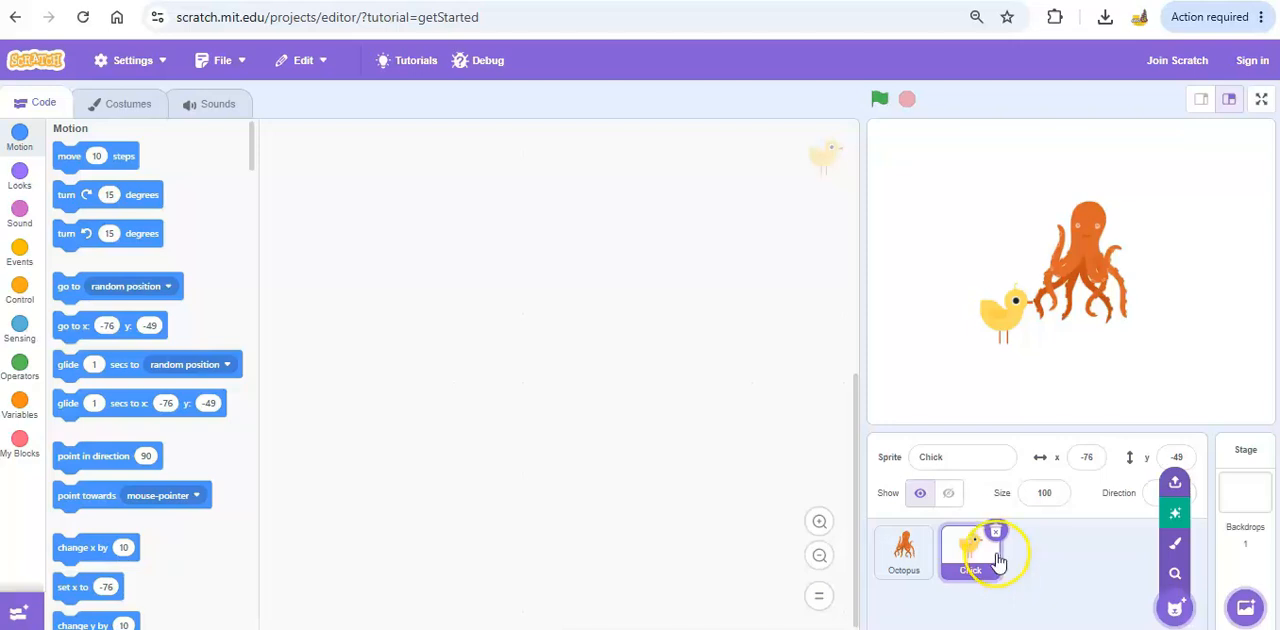
Delete the Chick sprite and the Octopus sprite, confirming each removal.
click(995, 532)
click(752, 592)
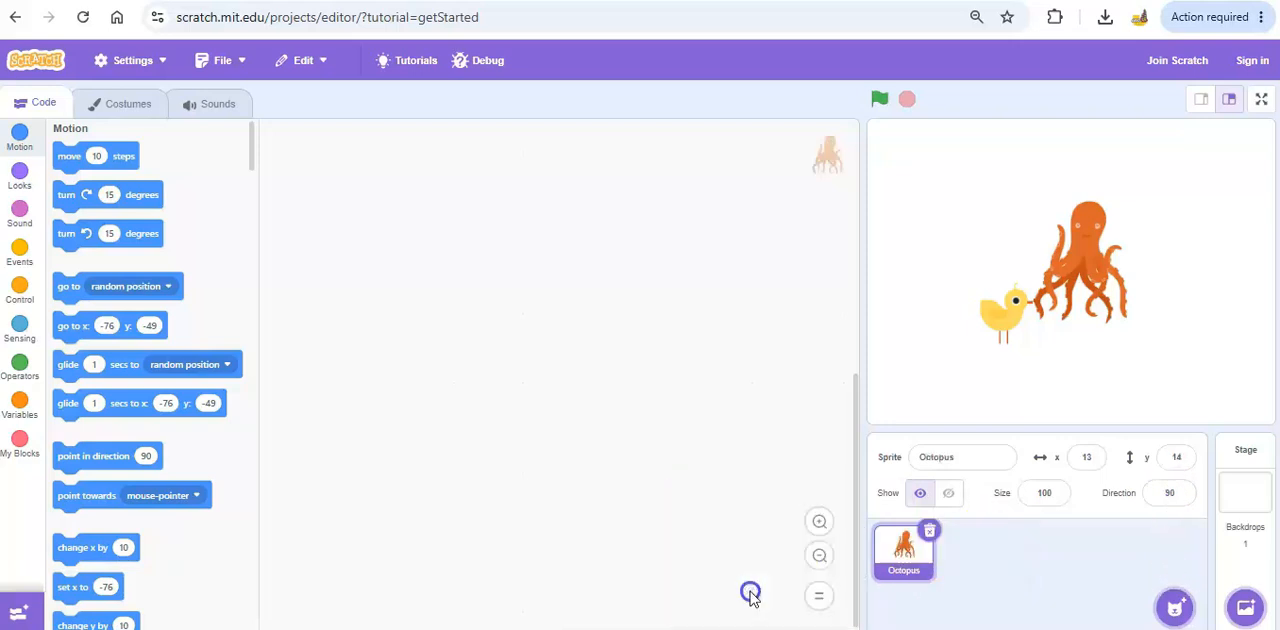
click(940, 533)
click(690, 588)
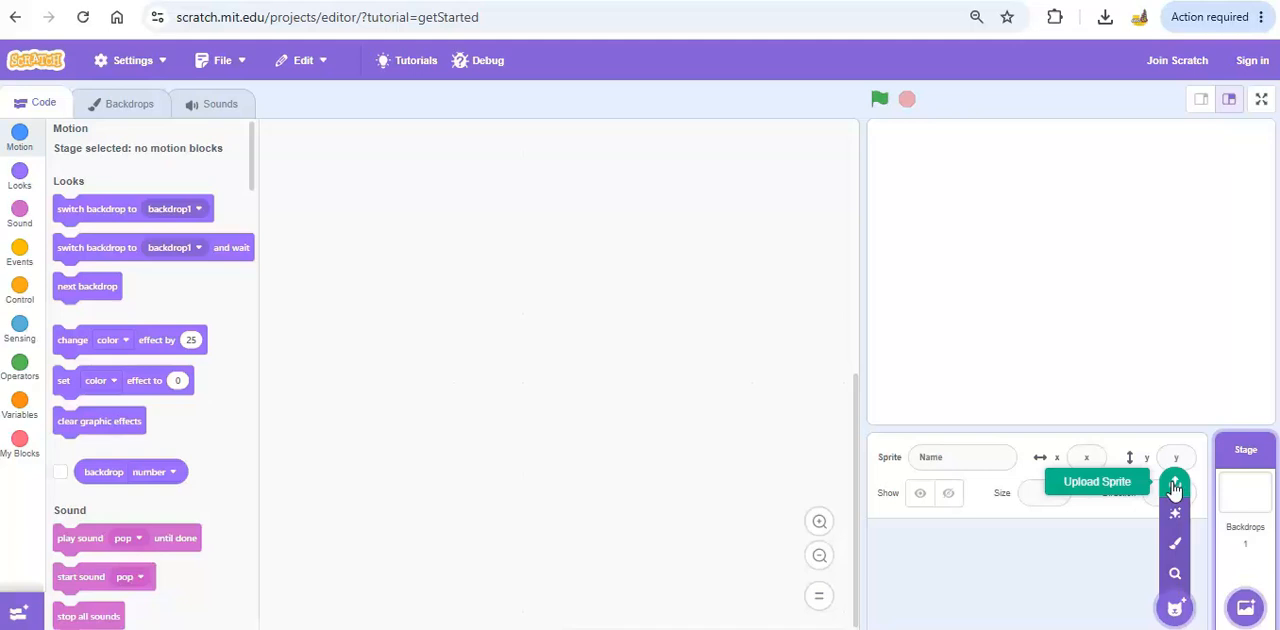
Add the Bear sprite from the Animals category of the library and place it on the stage at about x -82, y 7.
click(1177, 586)
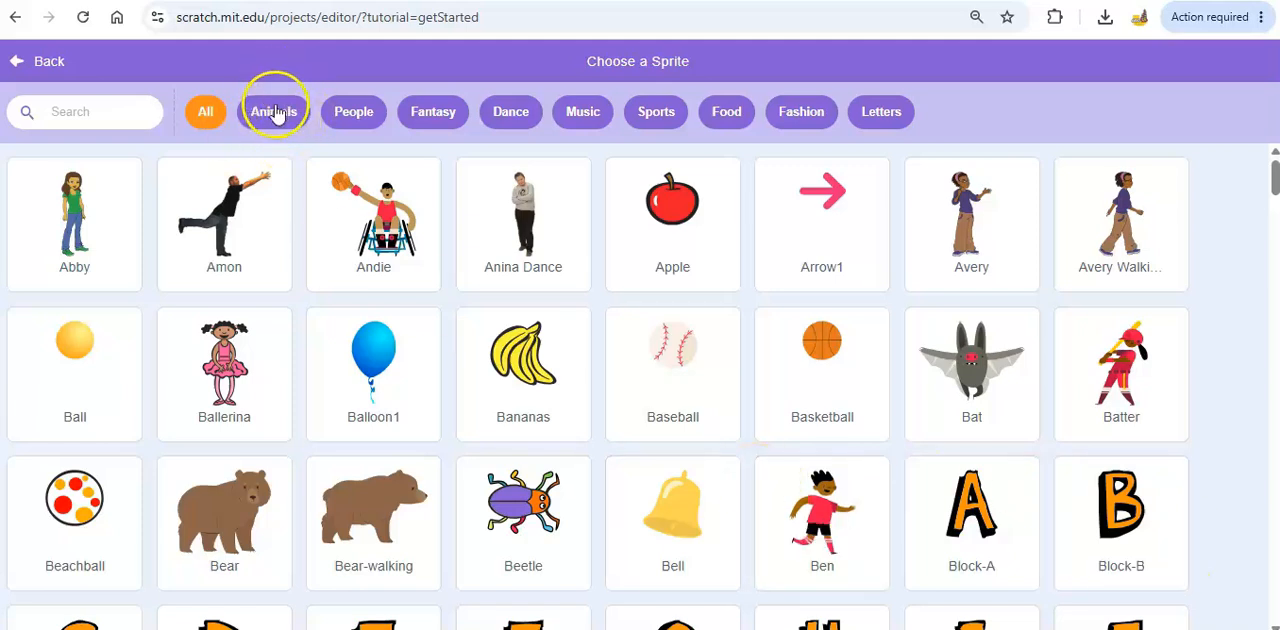
click(276, 112)
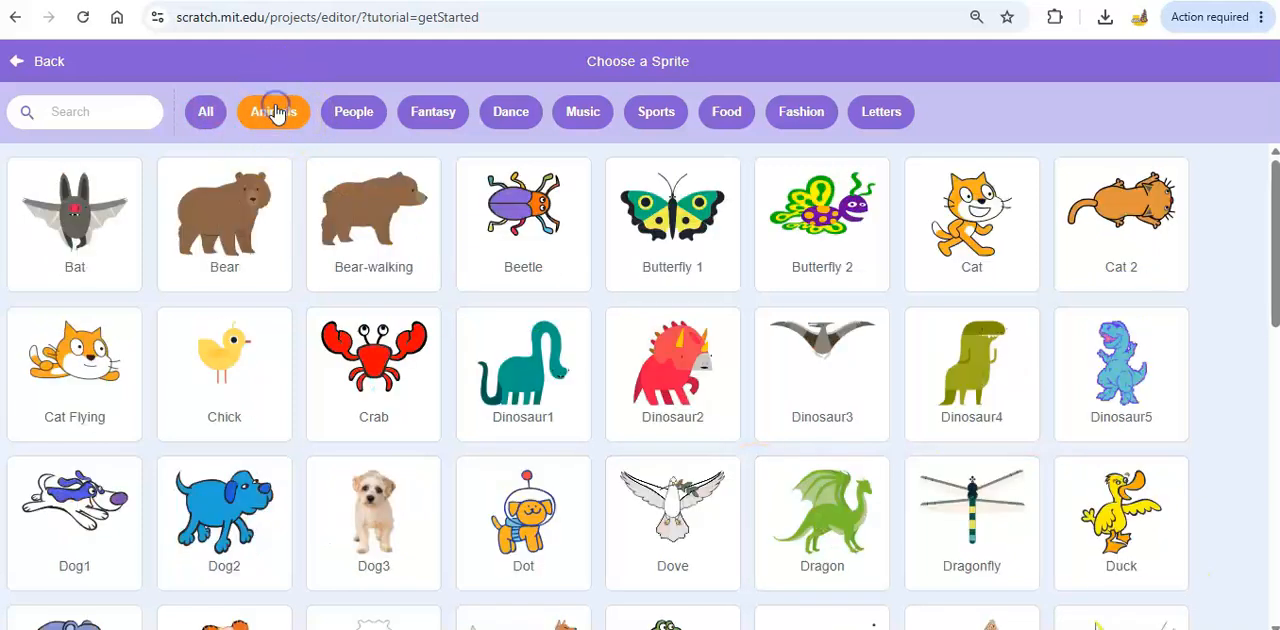
click(222, 228)
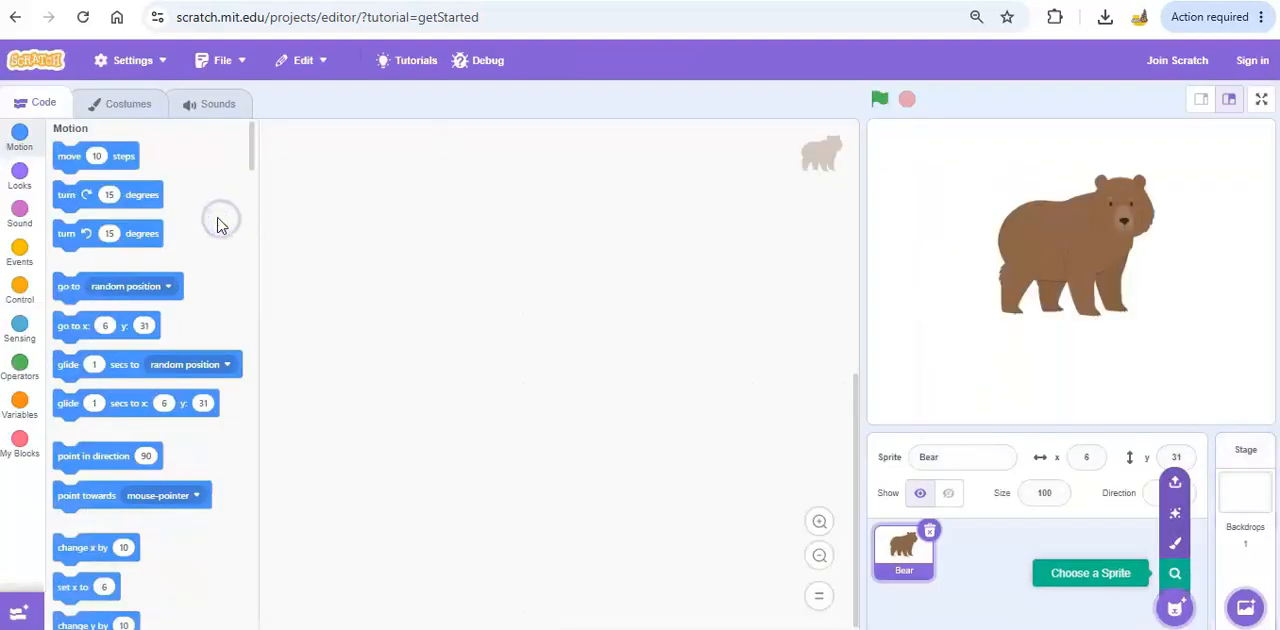
drag(1037, 266, 961, 287)
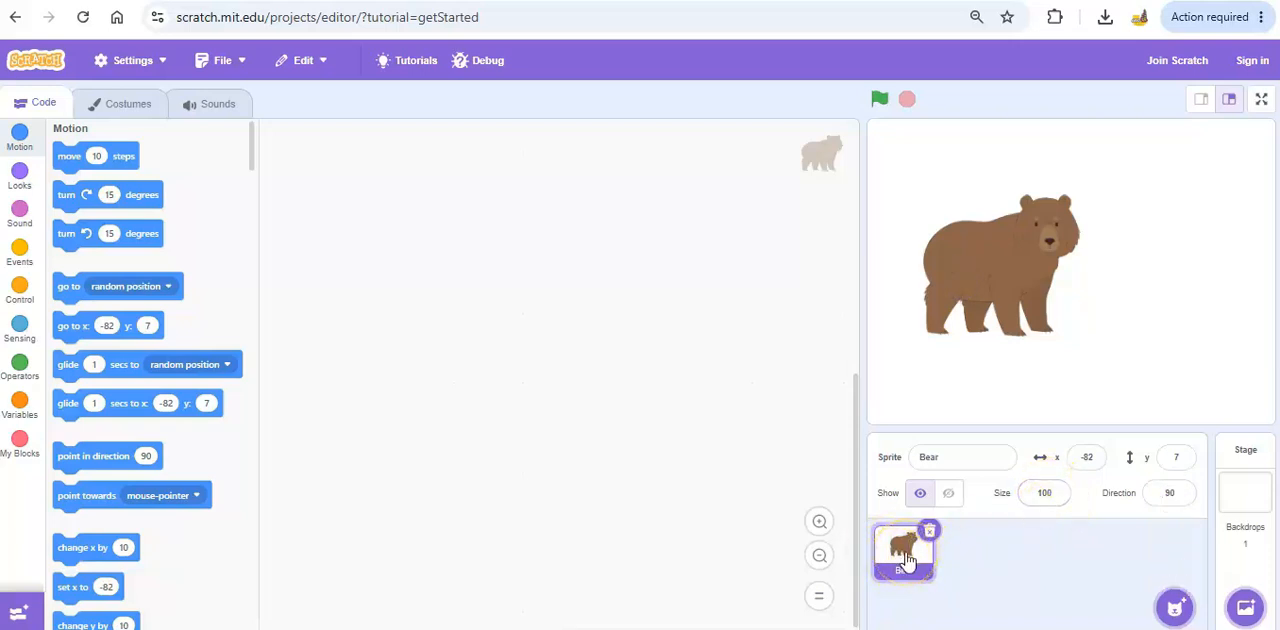
Open the bear's costumes and compare Bear-a with Bear-b, ending on Bear-a.
click(118, 111)
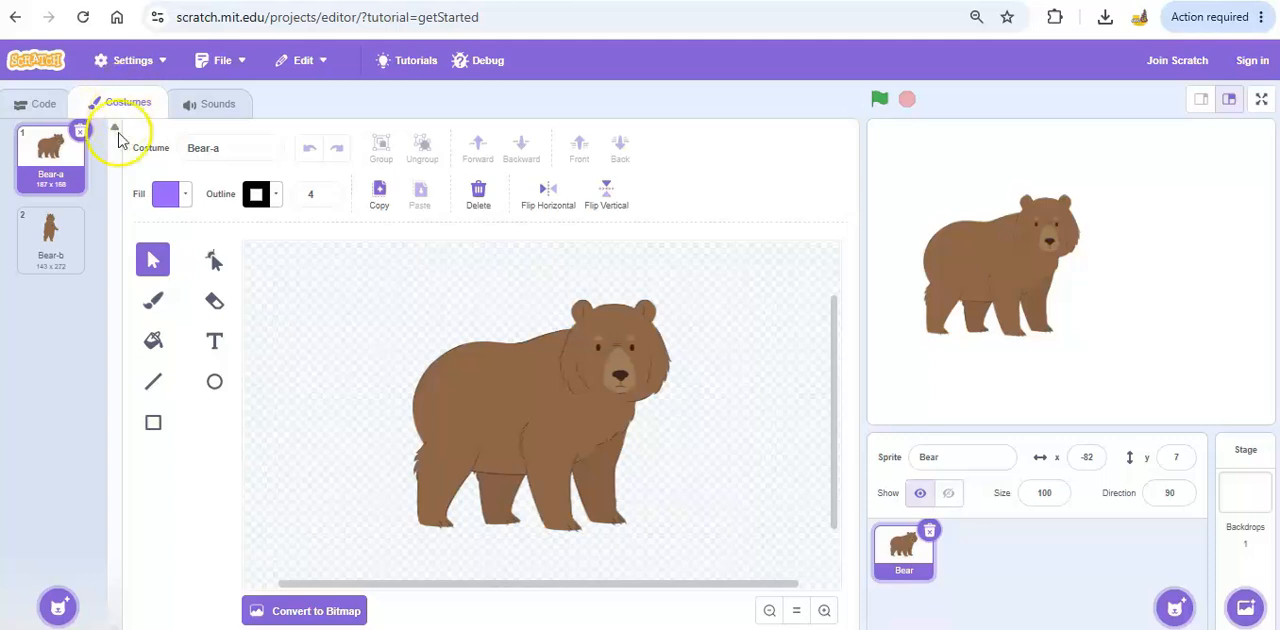
click(50, 250)
click(60, 168)
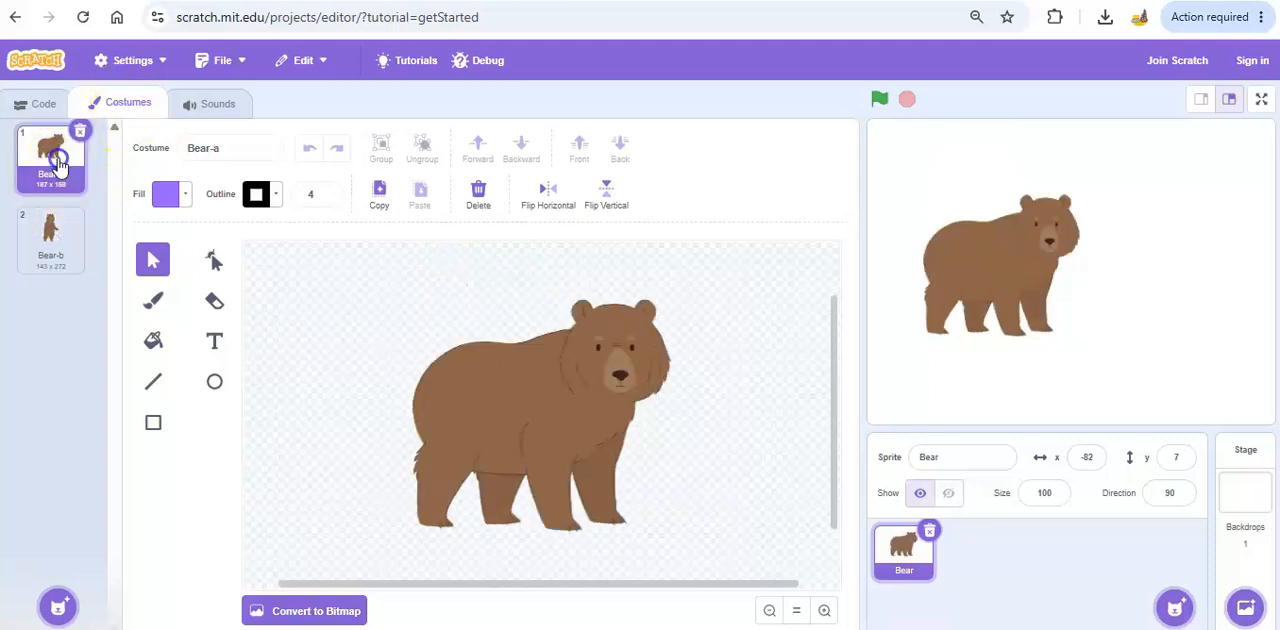
click(45, 240)
click(62, 160)
Set the bear sprite's size to 75.
click(1045, 492)
click(1020, 448)
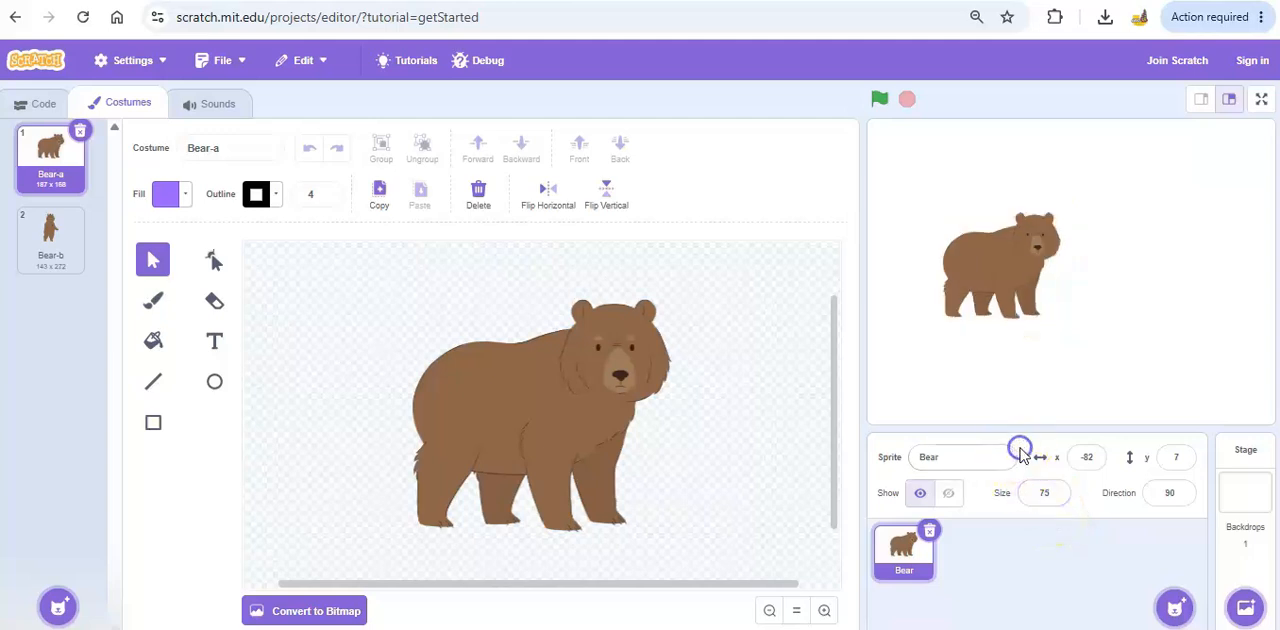
click(1062, 495)
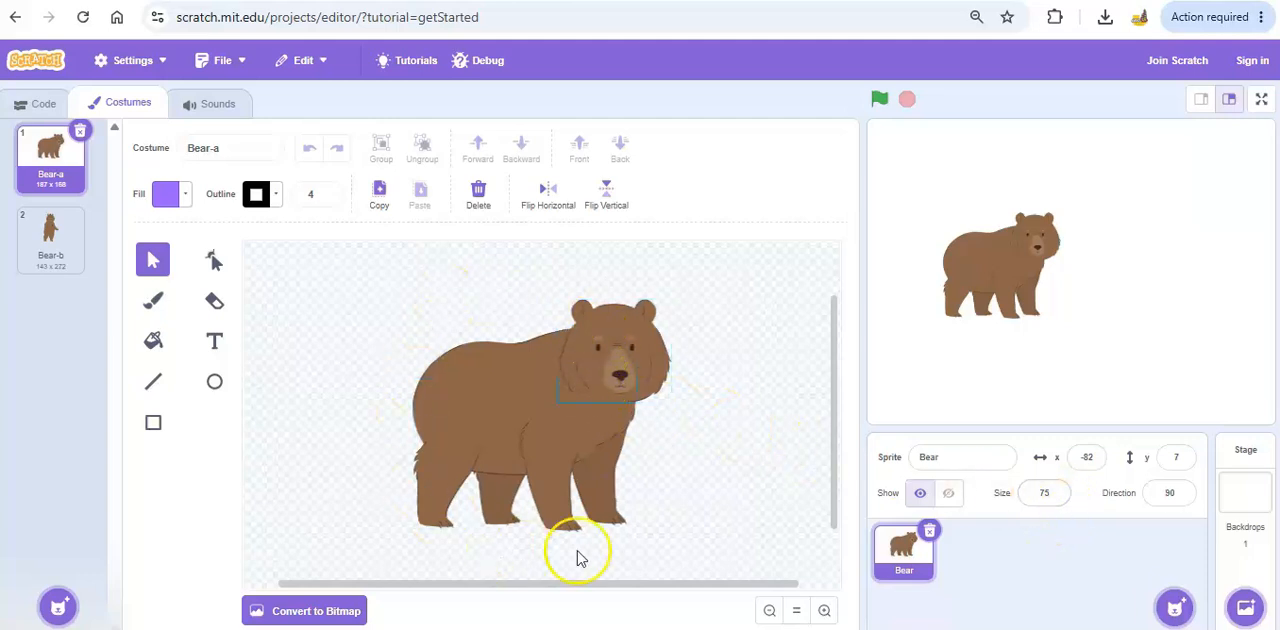
click(995, 262)
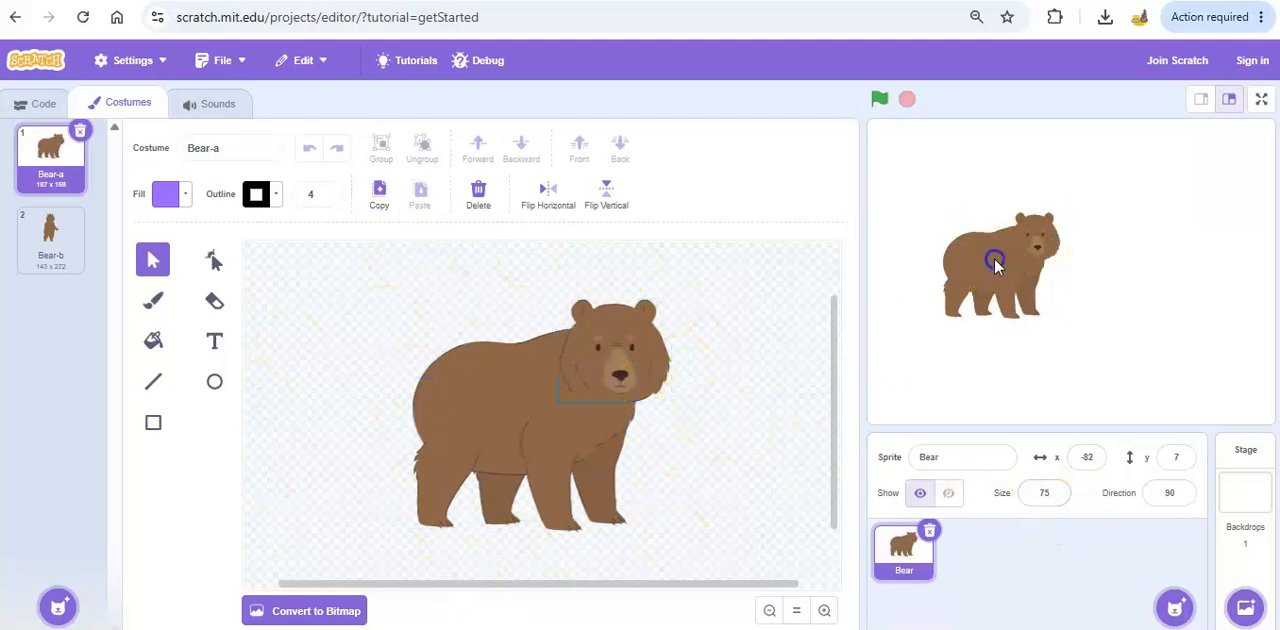
Try a larger size for the bear sprite, and restore its size to 75.
click(1031, 493)
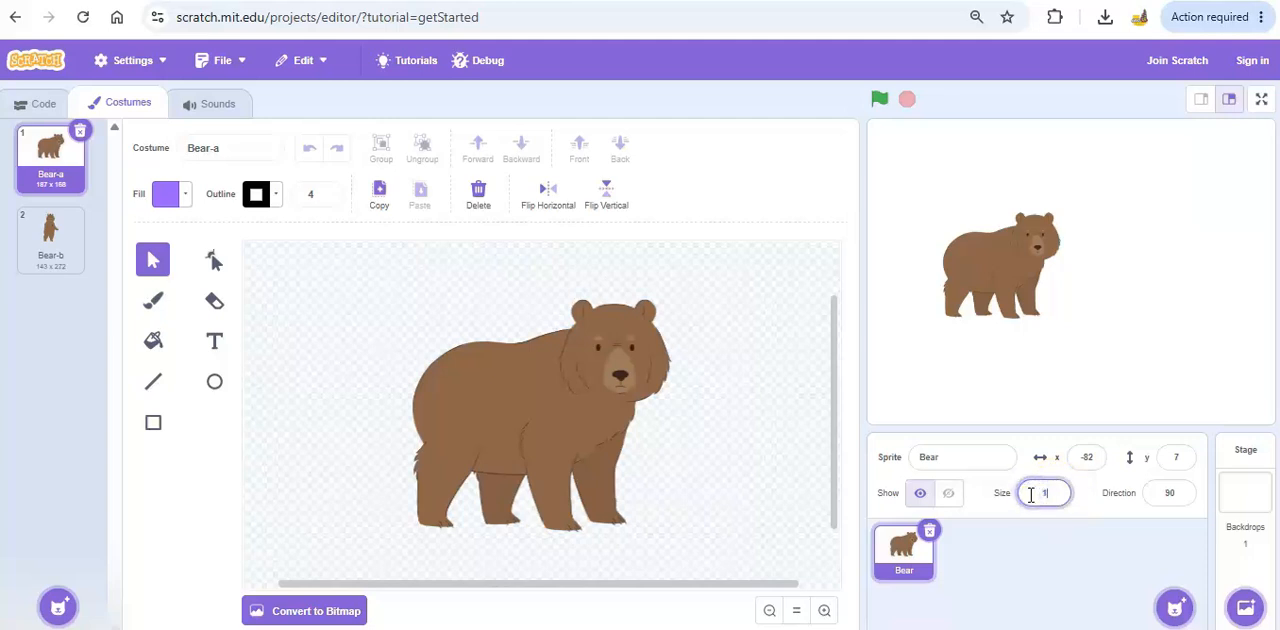
key(Return)
click(1021, 492)
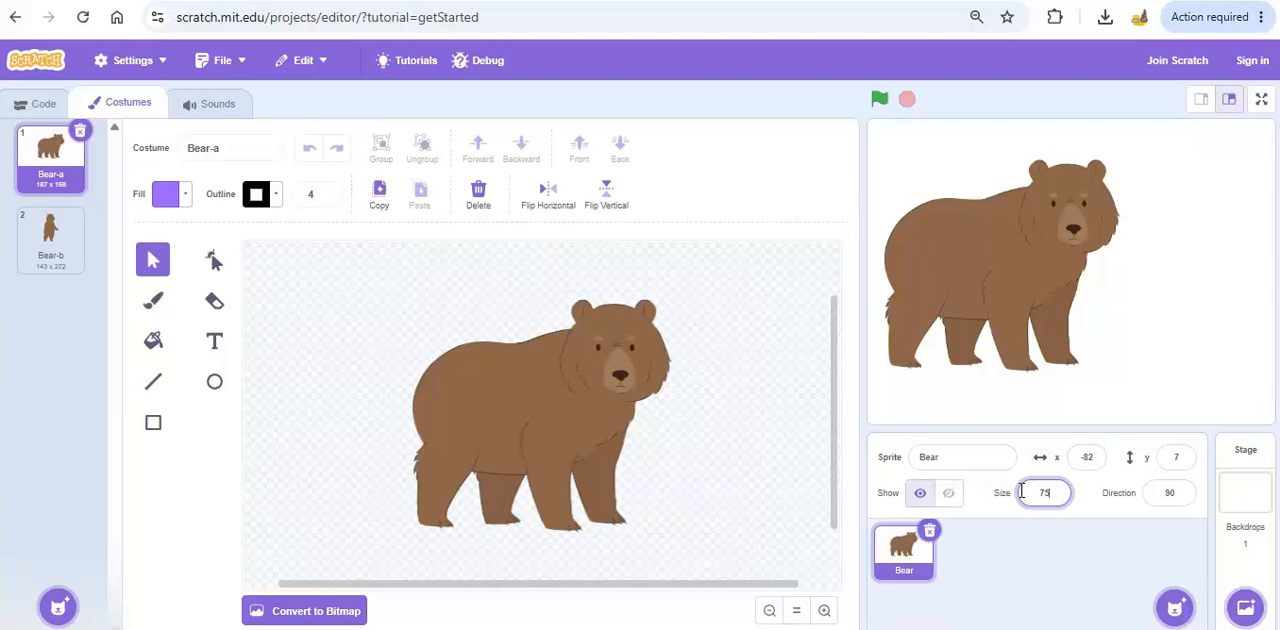
key(Return)
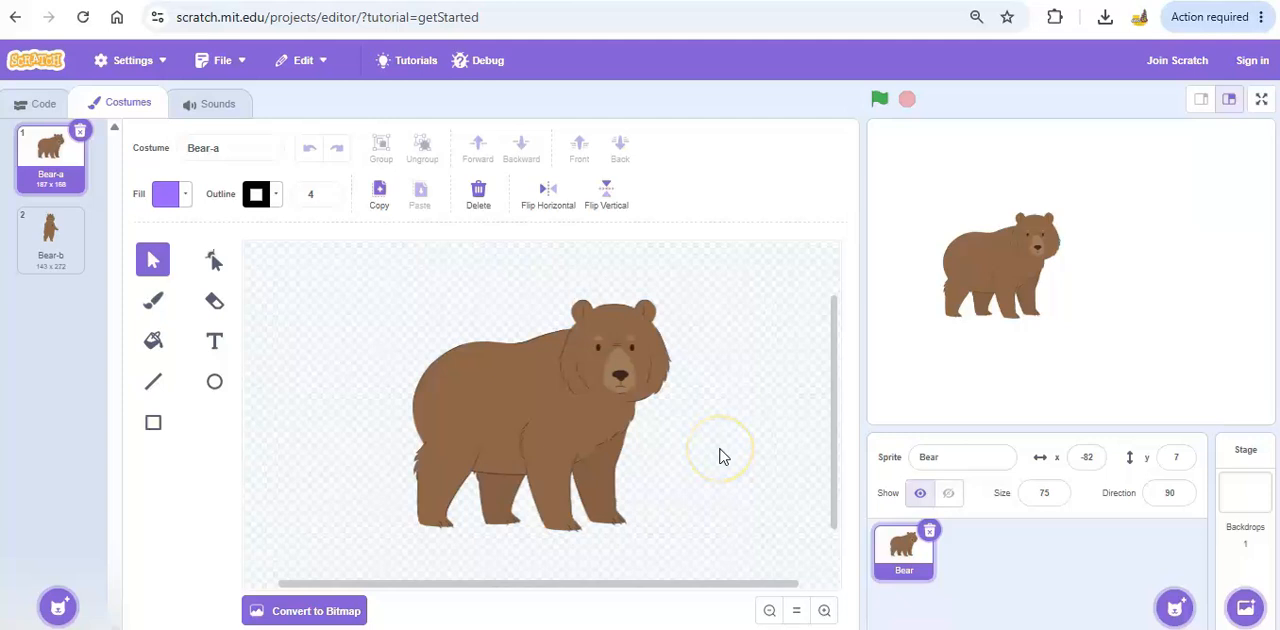
Shift a front leg of the Bear-a costume slightly, and pull the body away from the legs and back over them.
click(537, 478)
mouse_move(537, 478)
mouse_down()
mouse_move(525, 477)
mouse_move(584, 476)
mouse_move(570, 476)
mouse_move(594, 444)
mouse_move(531, 487)
mouse_up()
click(678, 477)
drag(514, 386, 335, 240)
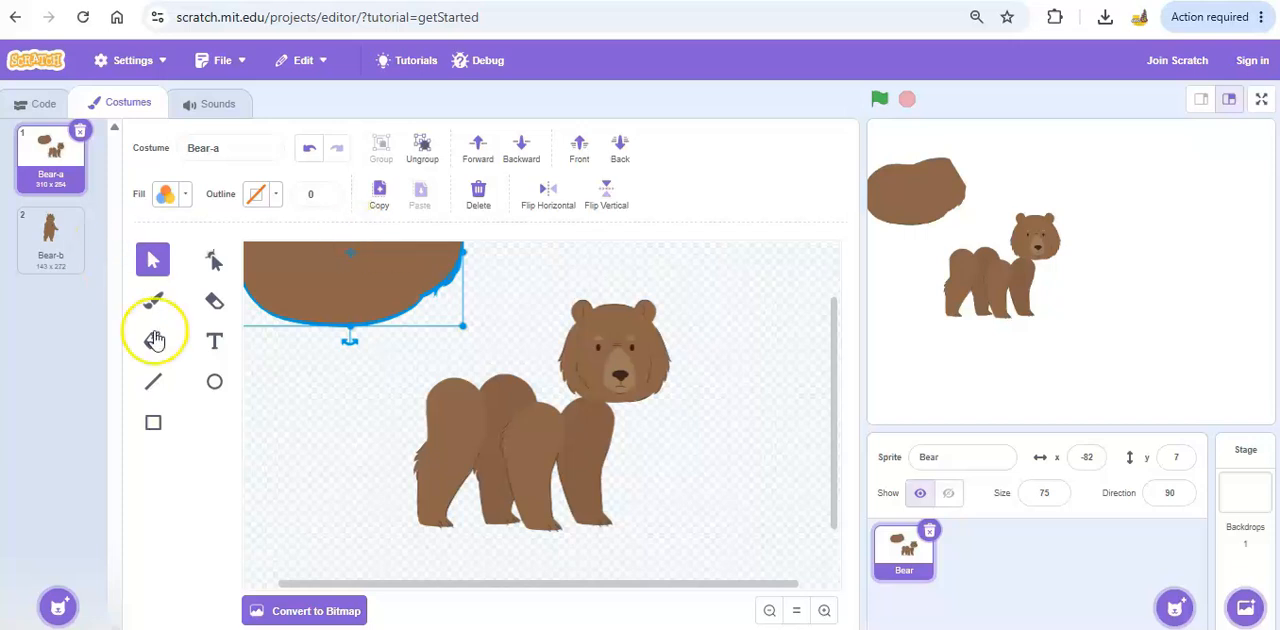
drag(406, 297, 545, 449)
Reposition the bear's head slightly against the body in the costume and apply Ungroup.
click(634, 346)
drag(634, 346, 570, 347)
click(723, 406)
click(423, 149)
click(740, 401)
click(642, 467)
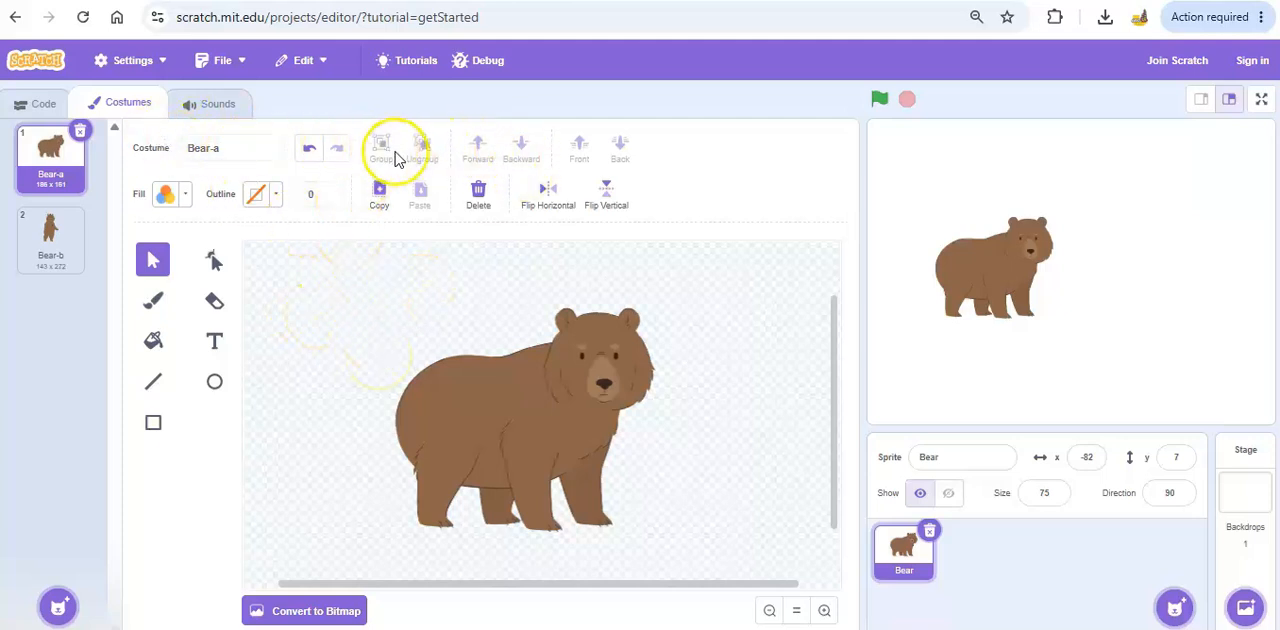
Select all the parts of the bear, group them and move the whole figure up and to the left on the canvas.
click(359, 279)
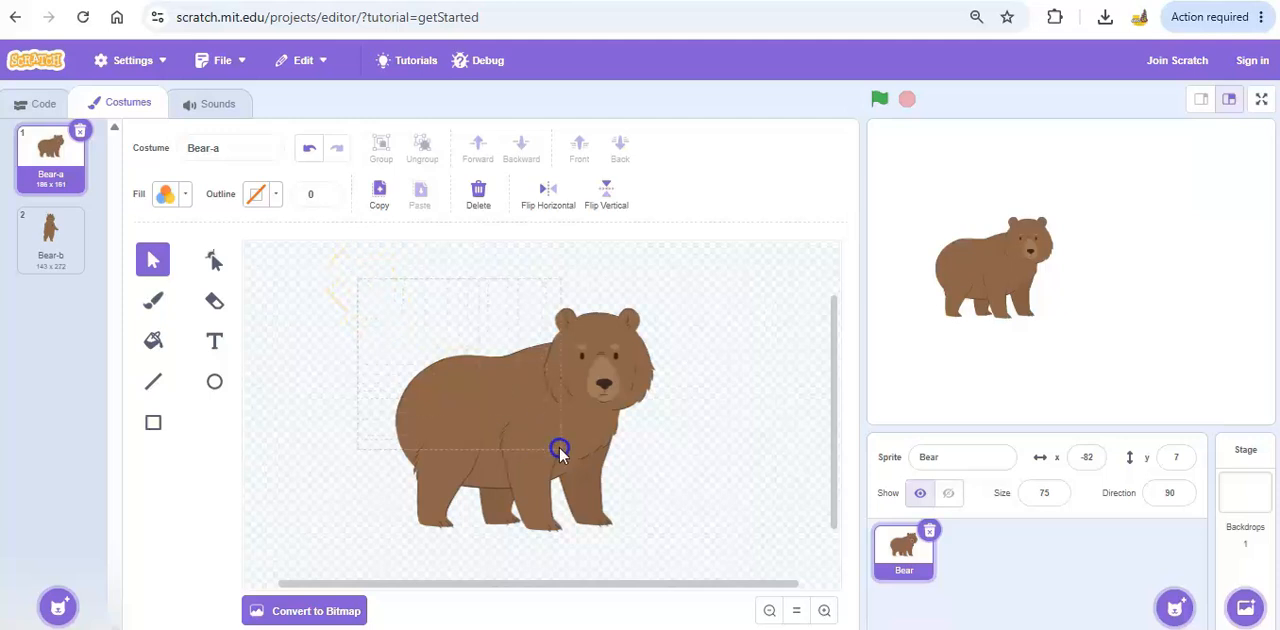
drag(714, 555, 716, 556)
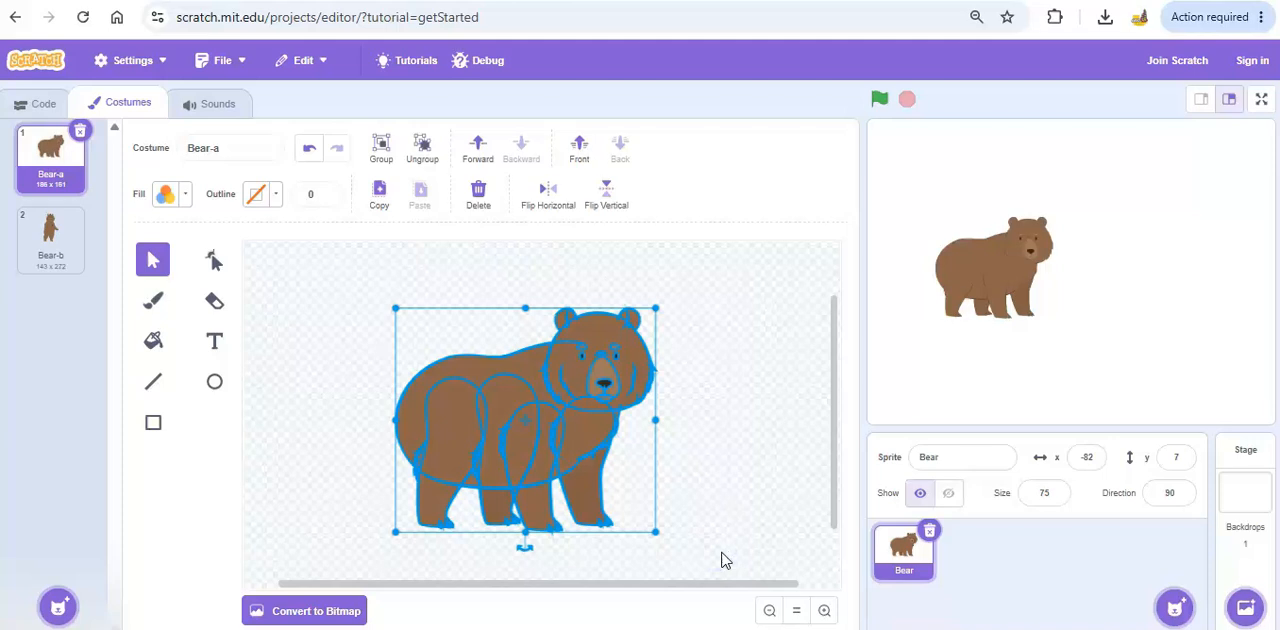
click(381, 155)
drag(426, 390, 341, 346)
click(631, 397)
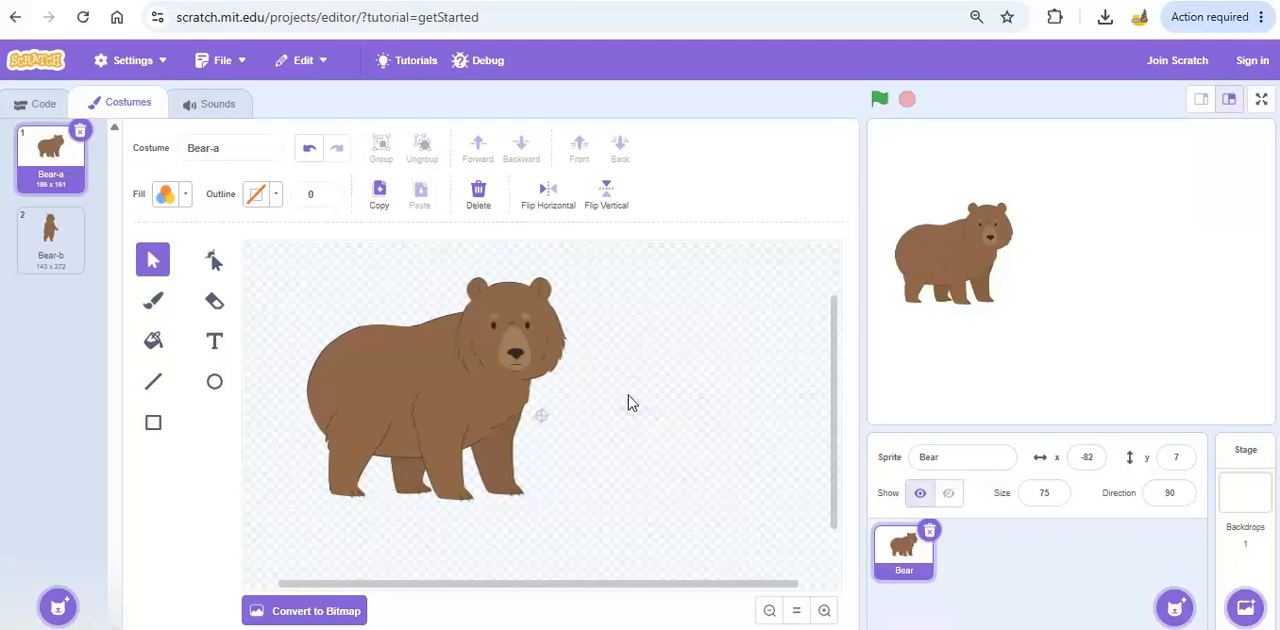
Move the grouped bear further left on the canvas and back toward the centre, and deselect it.
click(466, 372)
click(722, 361)
click(523, 366)
drag(397, 368, 364, 372)
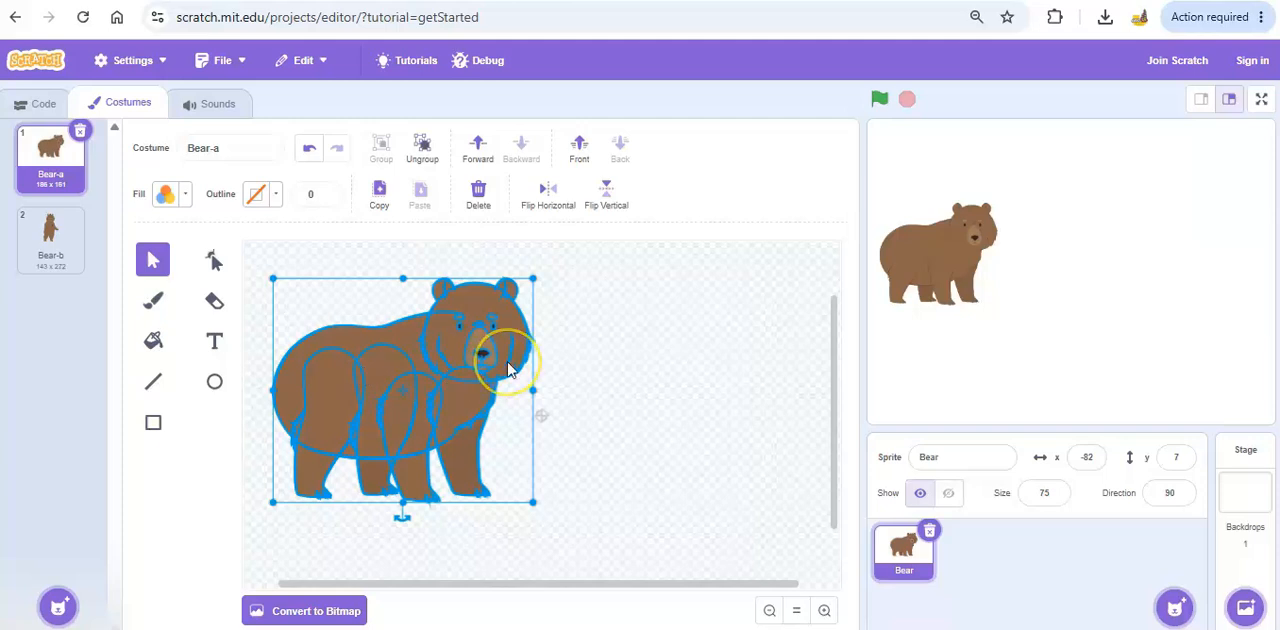
drag(400, 333, 502, 334)
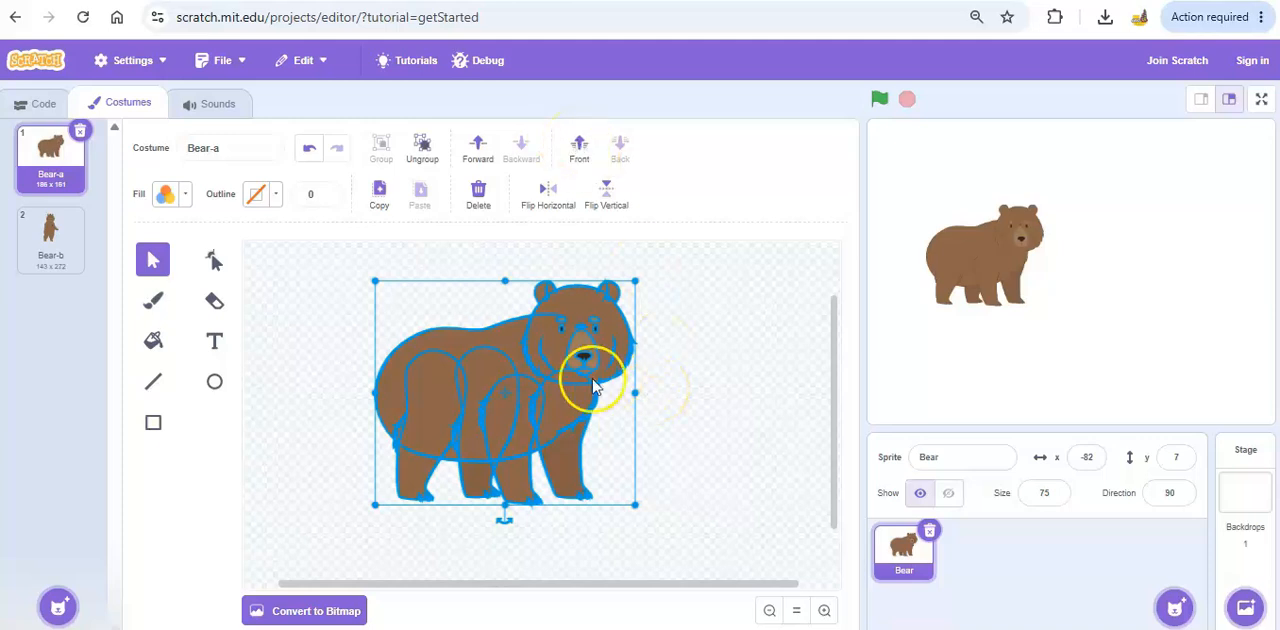
mouse_move(510, 337)
mouse_down()
mouse_move(406, 329)
mouse_move(514, 335)
mouse_up()
click(699, 385)
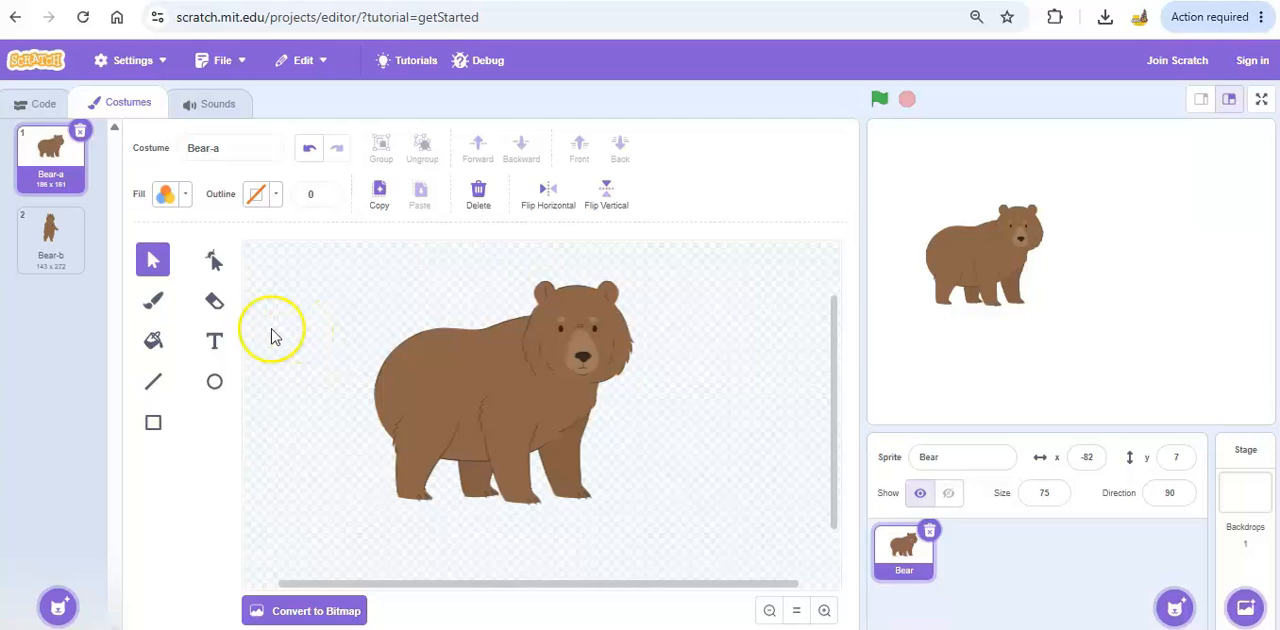
Reposition the grouped bear slightly up and left of the canvas centre with the Select tool and deselect it.
click(491, 363)
click(733, 472)
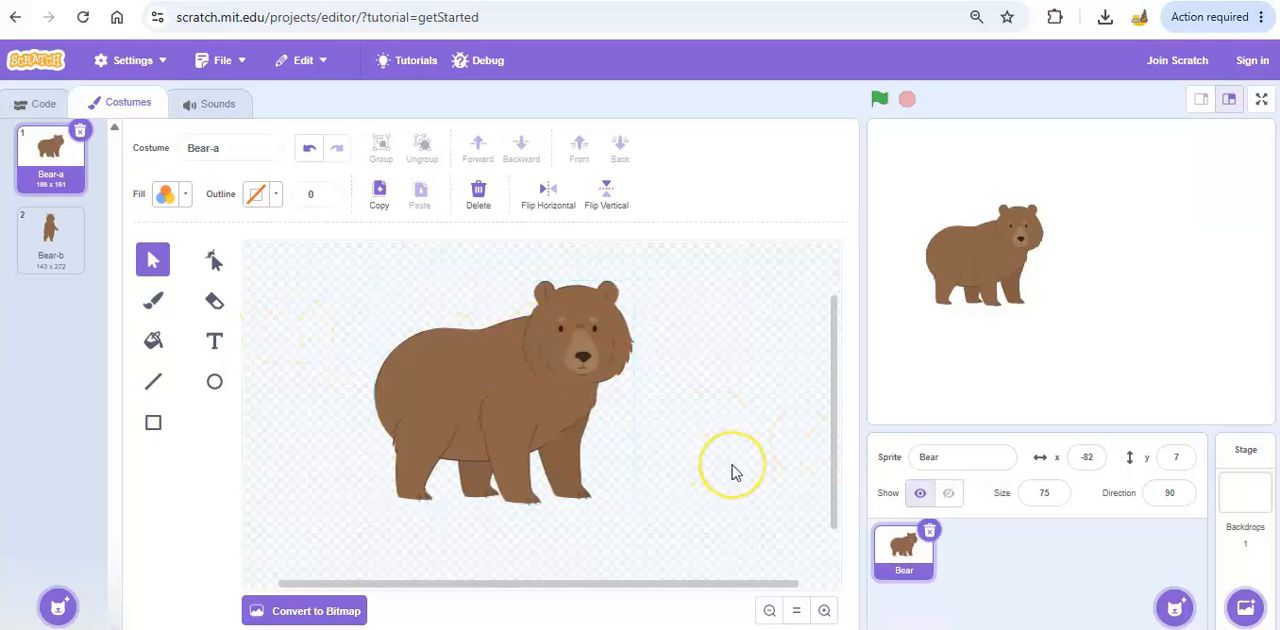
drag(457, 366, 365, 347)
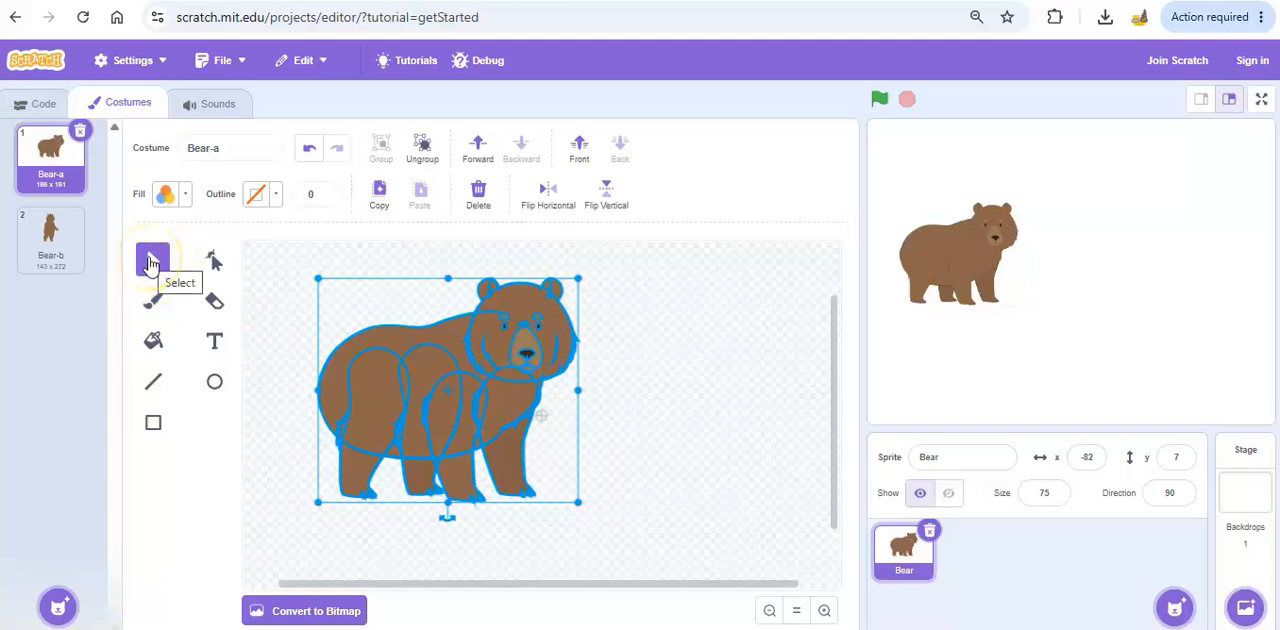
drag(391, 363, 471, 331)
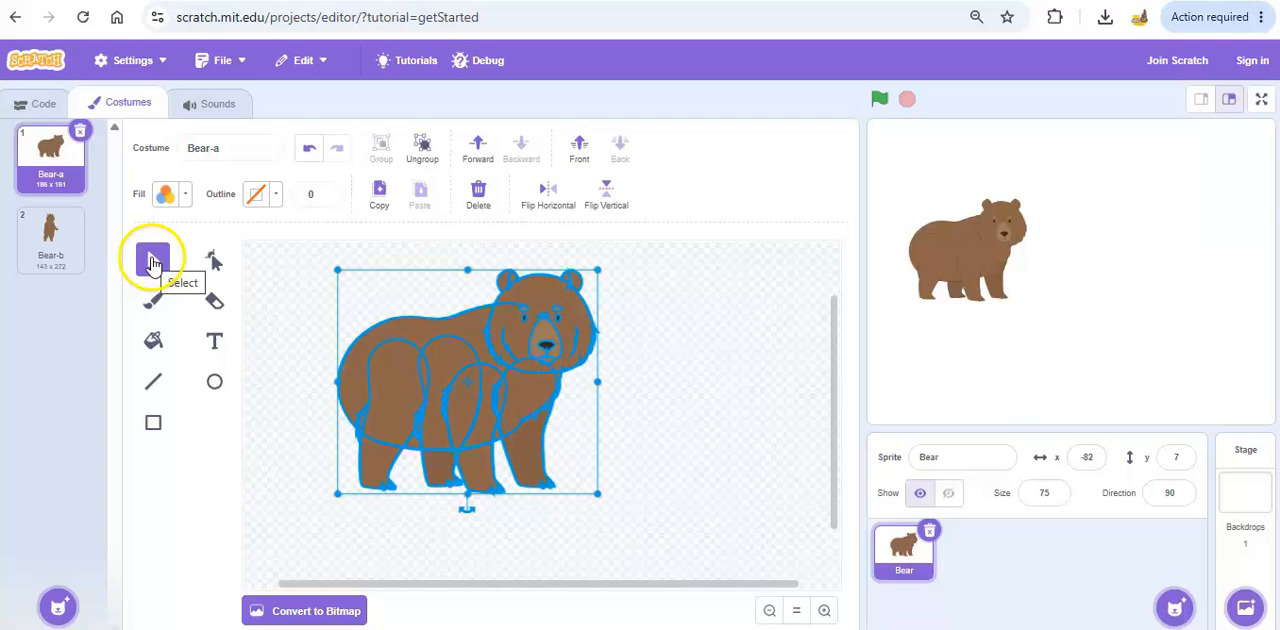
click(655, 449)
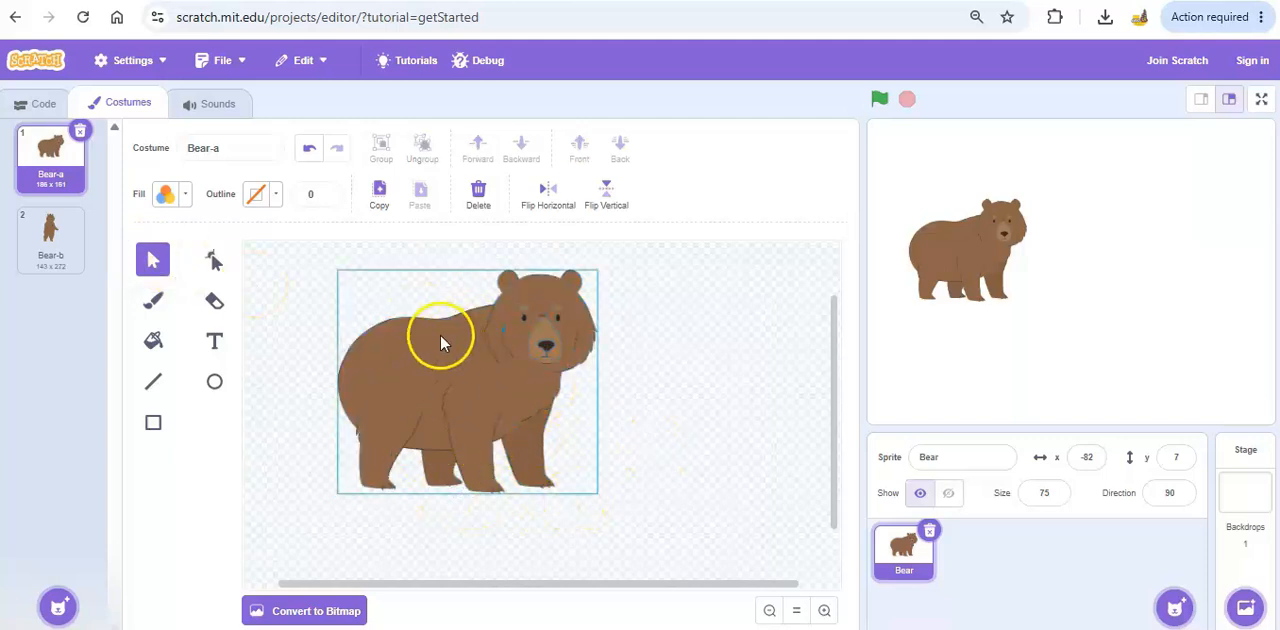
Set the Brush tool's fill to dark green with color 38, saturation 100 and brightness 47.
click(150, 305)
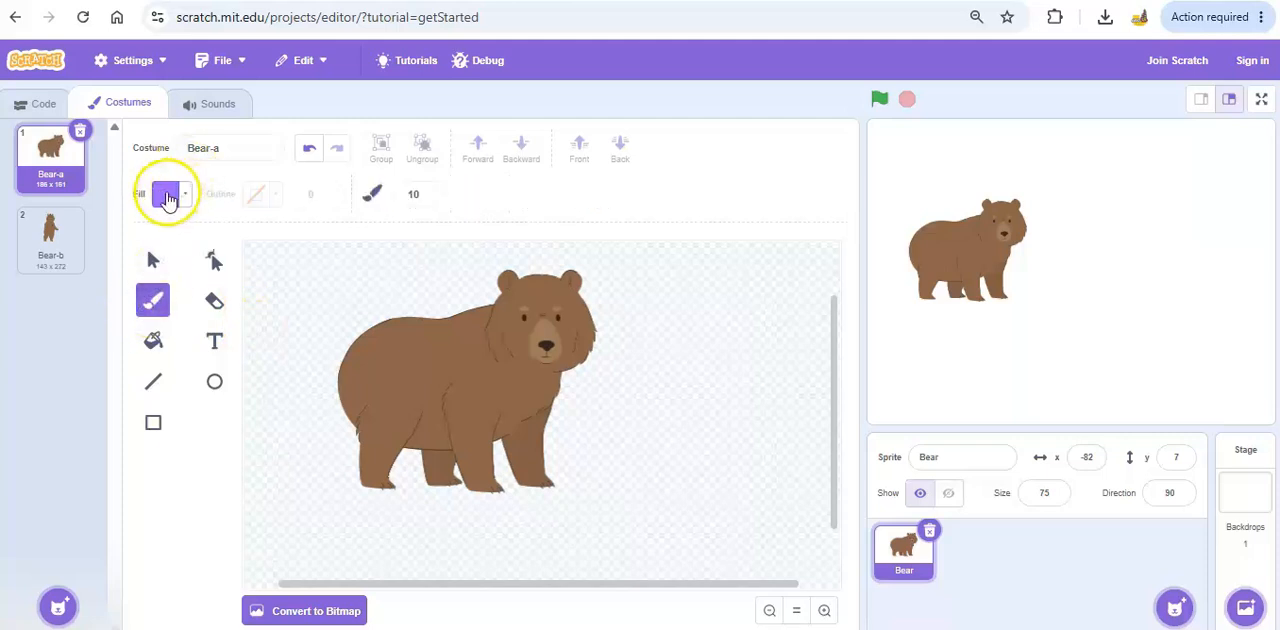
click(188, 195)
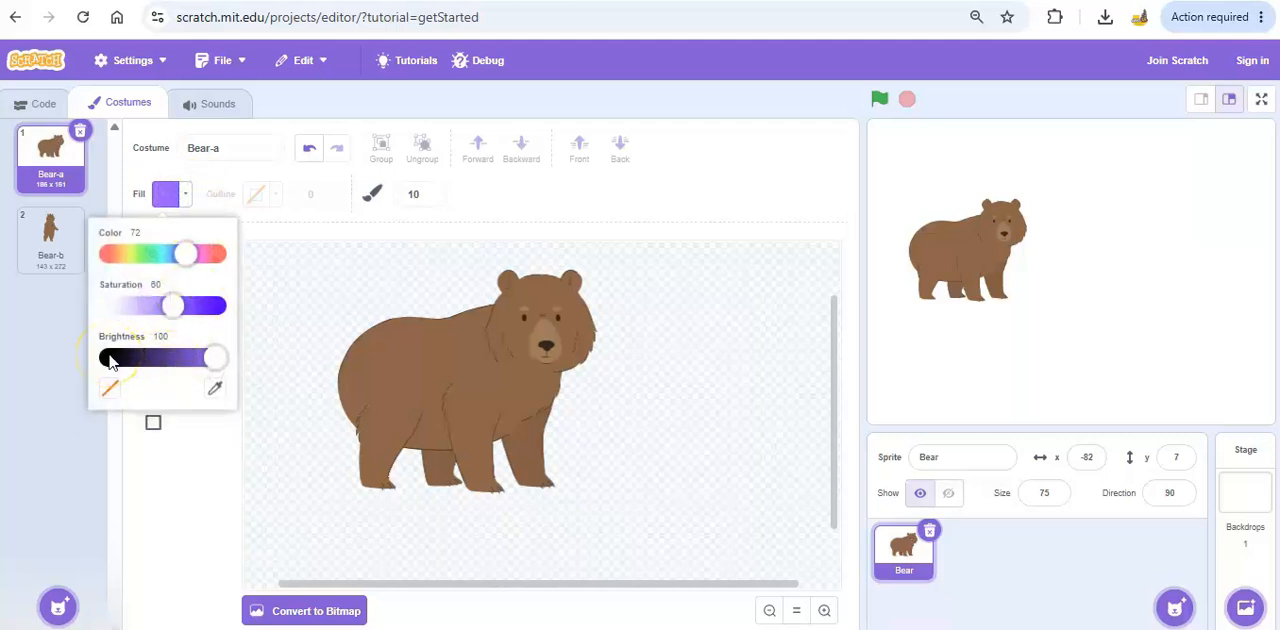
click(110, 360)
mouse_move(110, 360)
mouse_down()
mouse_move(84, 356)
mouse_move(130, 262)
mouse_move(133, 316)
mouse_move(188, 200)
mouse_move(109, 342)
mouse_move(229, 364)
mouse_move(151, 359)
mouse_move(213, 358)
mouse_up()
click(134, 358)
drag(176, 307, 220, 305)
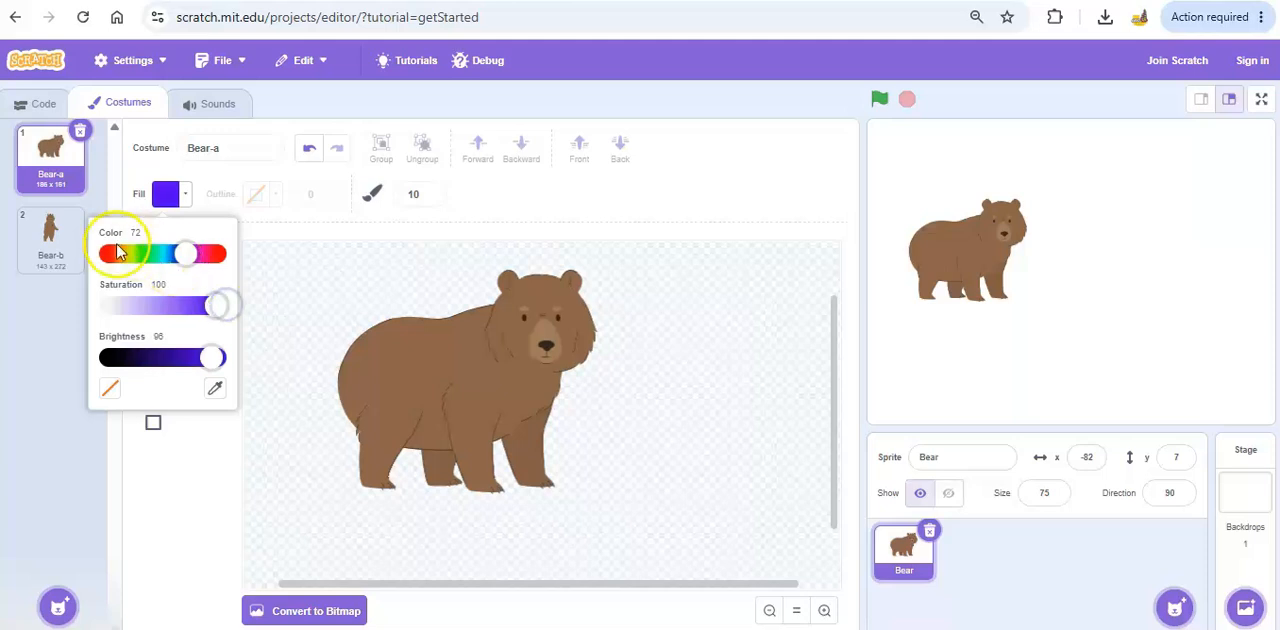
drag(177, 252, 120, 258)
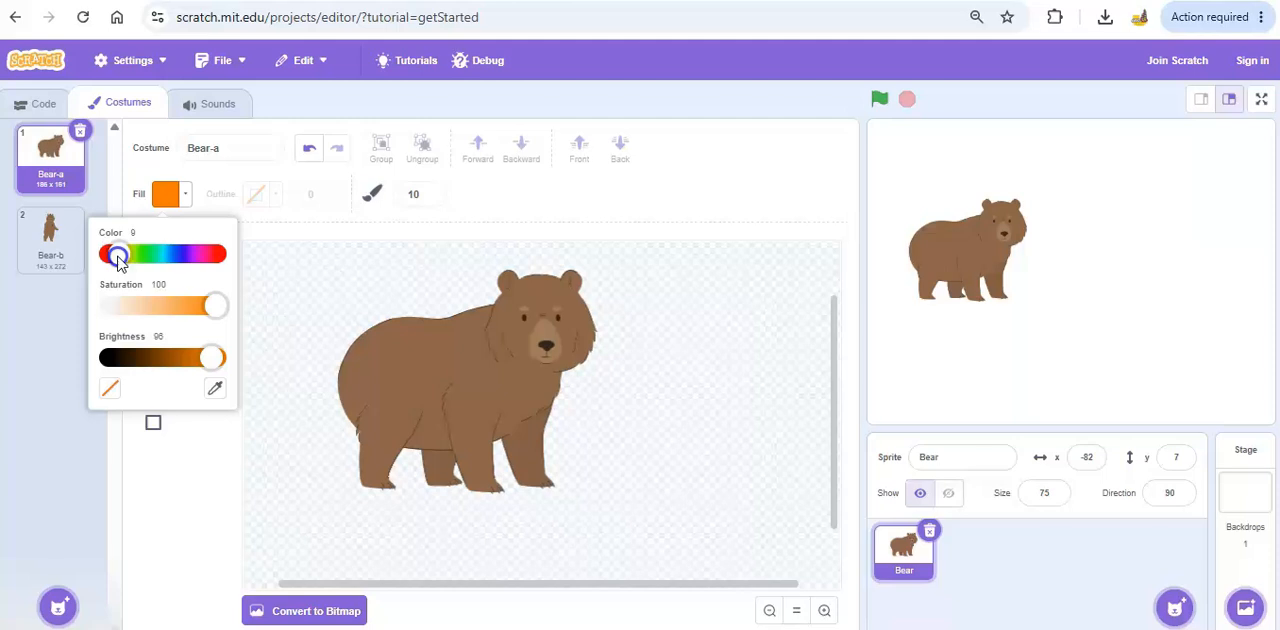
drag(118, 258, 146, 260)
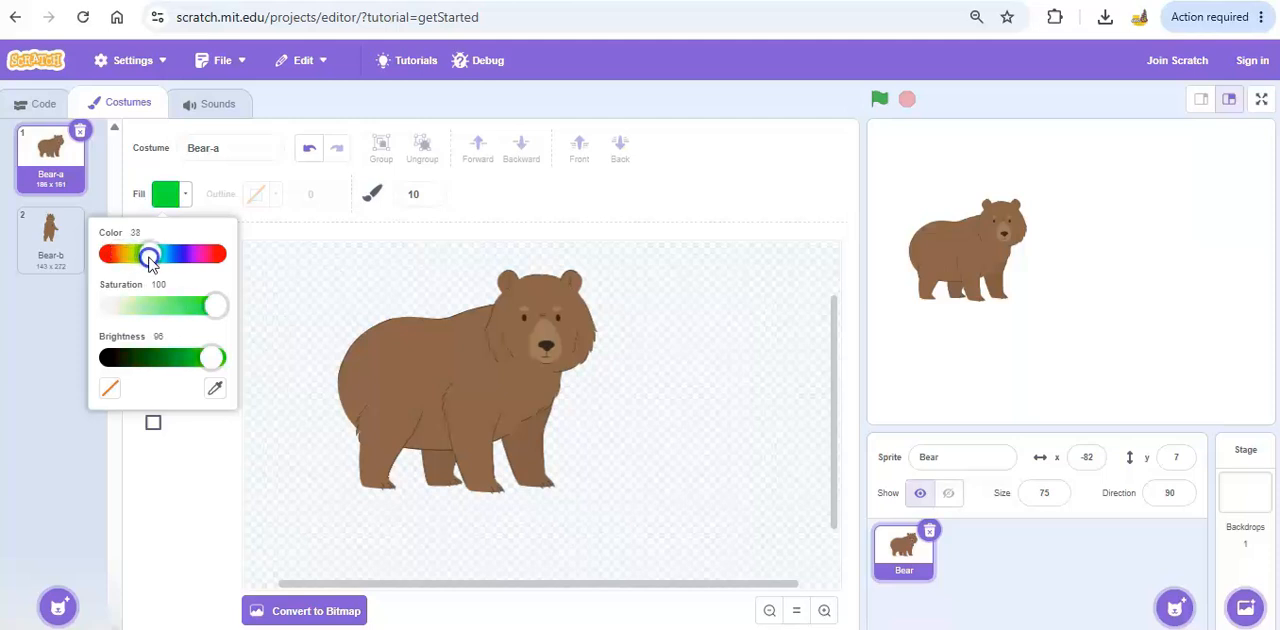
drag(211, 358, 162, 370)
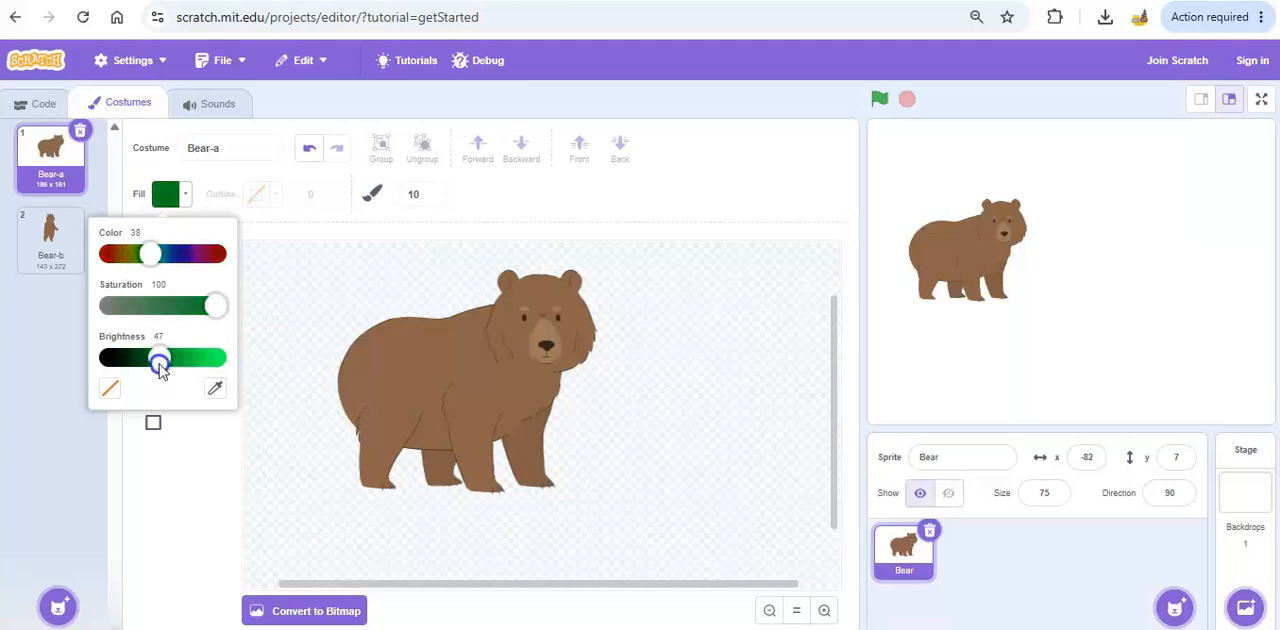
Paint small green dots on both of the bear's cheeks with the size 10 brush.
click(387, 348)
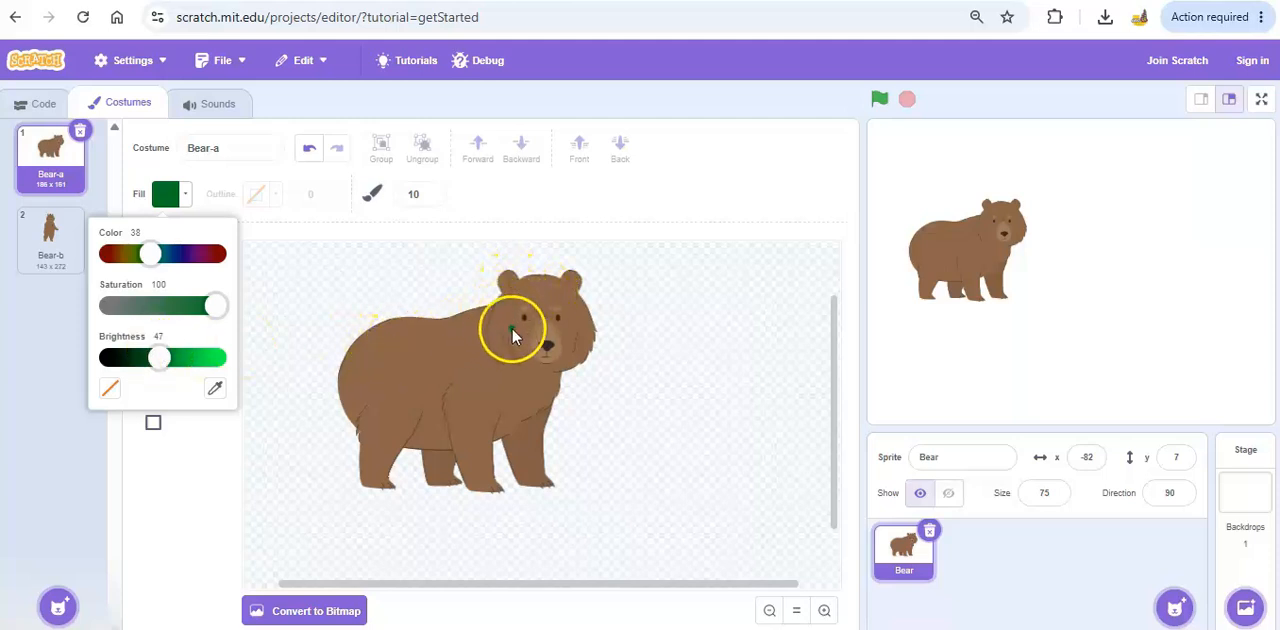
click(521, 334)
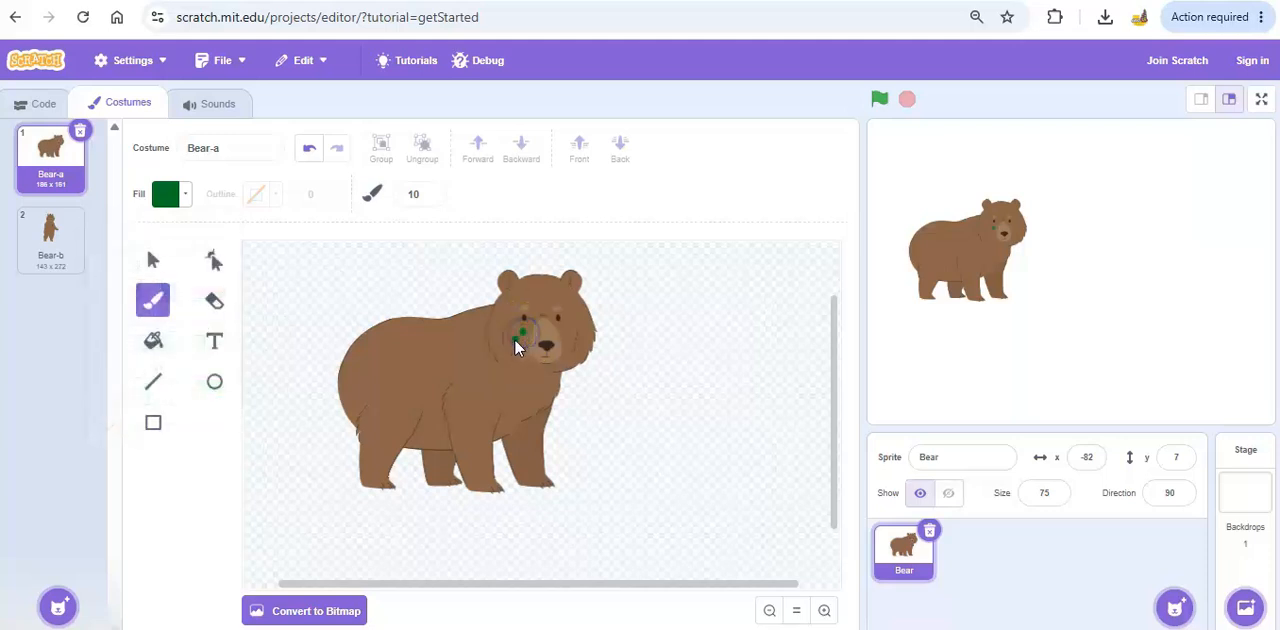
click(564, 331)
click(584, 339)
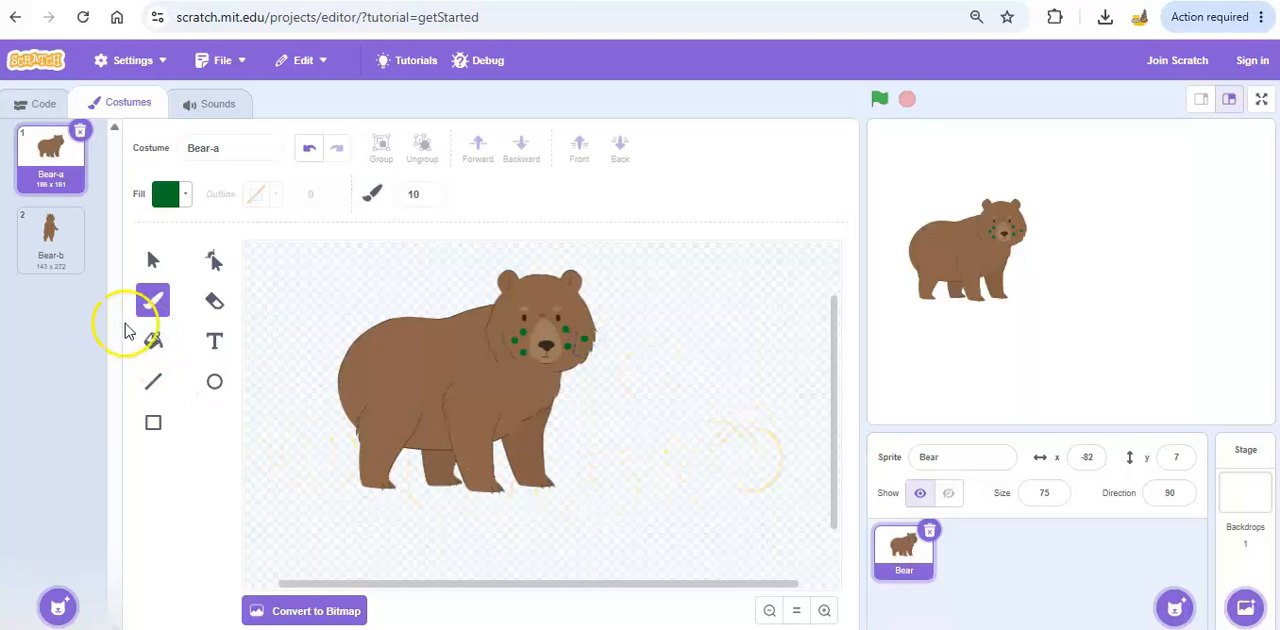
Set the brush size to 2 and dab tiny green dots on the bear's forehead.
click(419, 194)
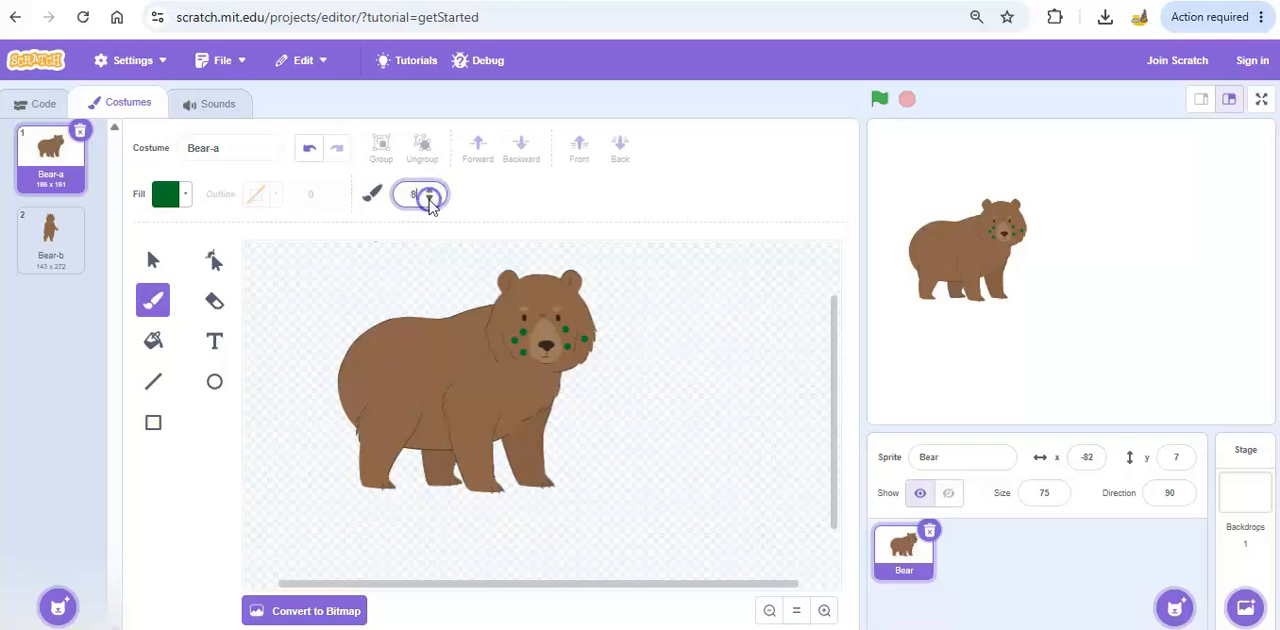
click(522, 265)
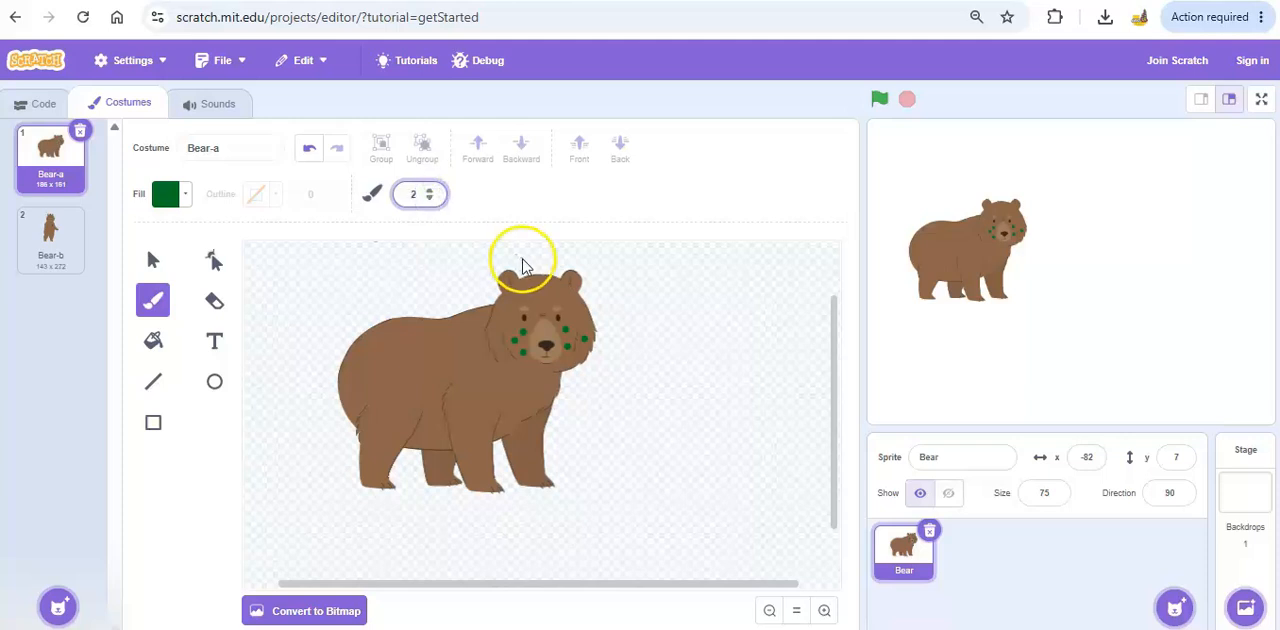
click(538, 291)
click(564, 297)
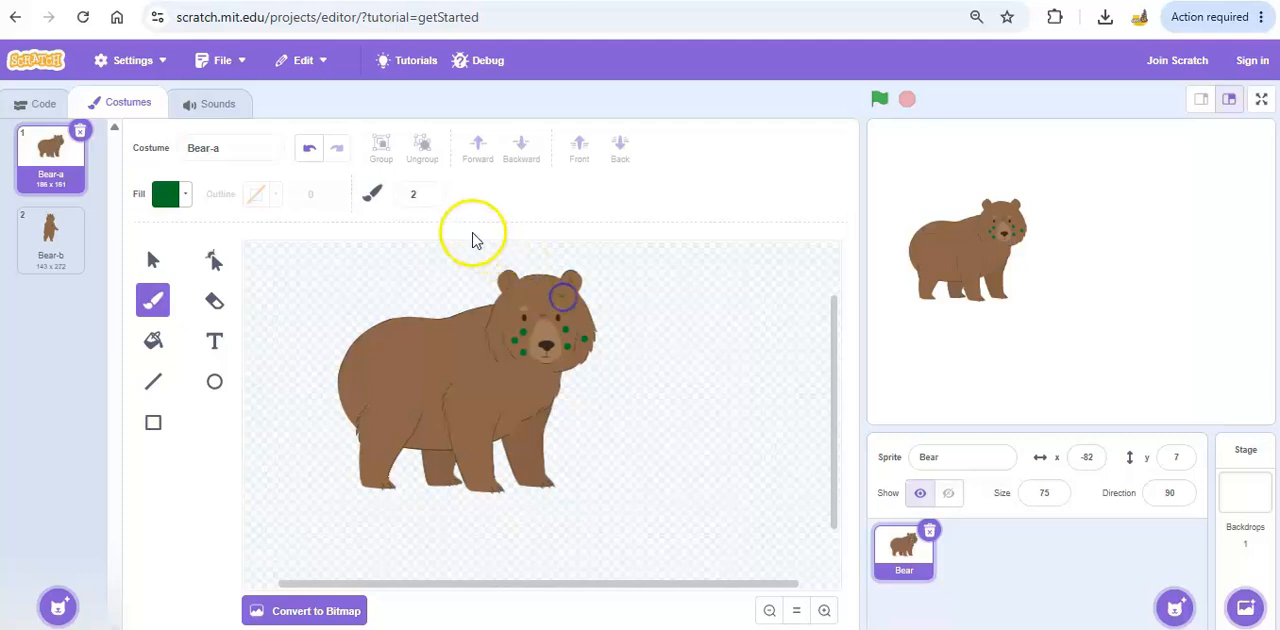
Set the brush size to 20 and paint larger green dots around the bear's face and chest.
click(431, 192)
click(431, 192)
click(431, 192)
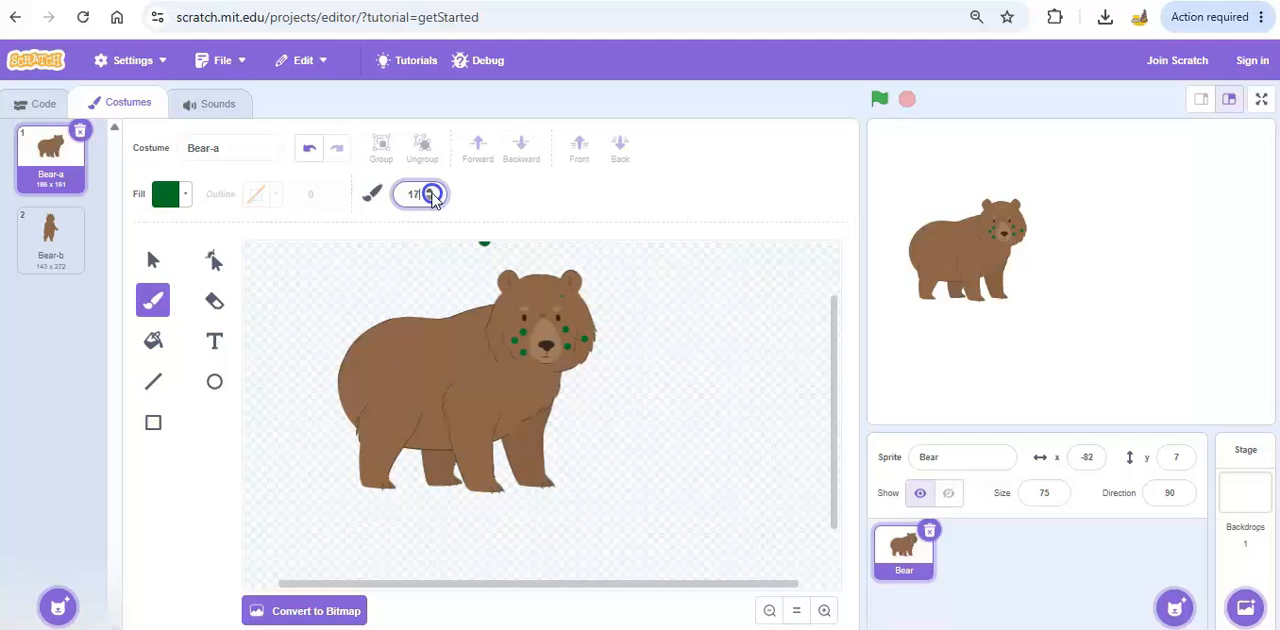
click(540, 292)
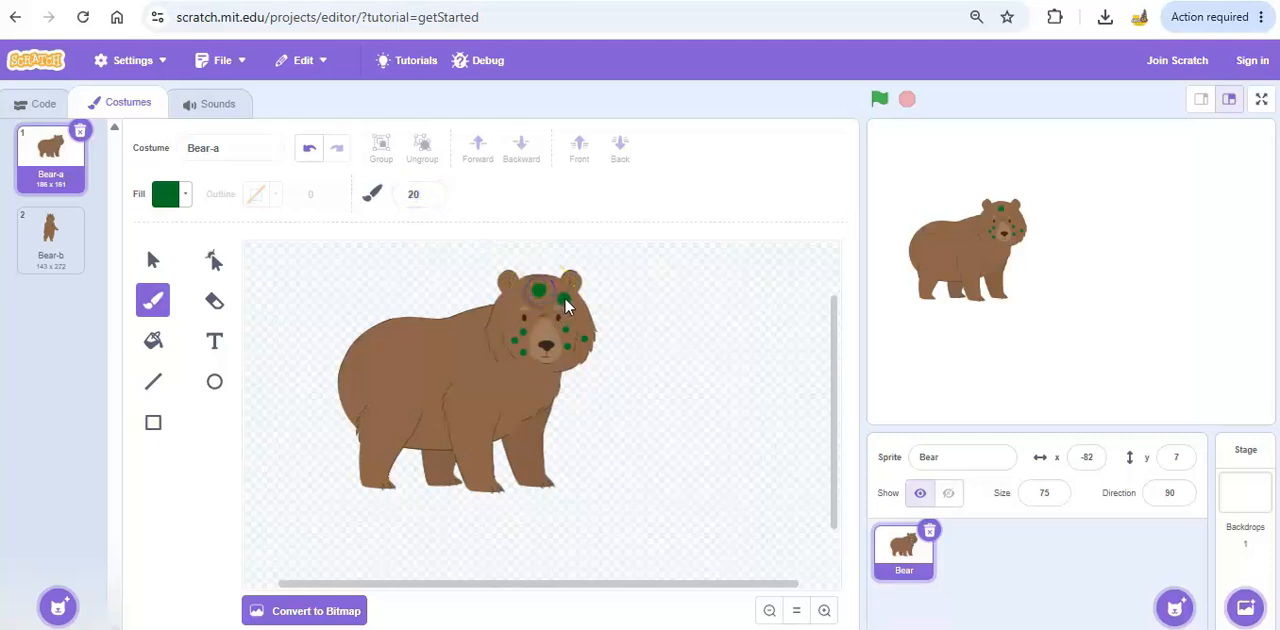
click(533, 384)
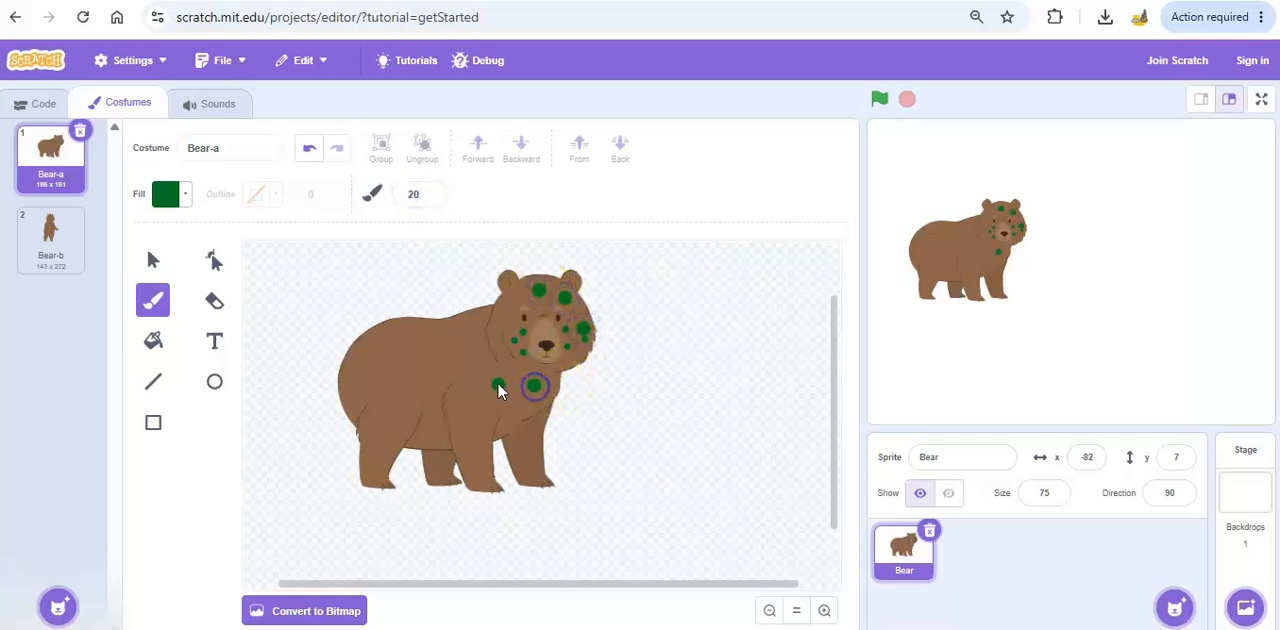
click(629, 404)
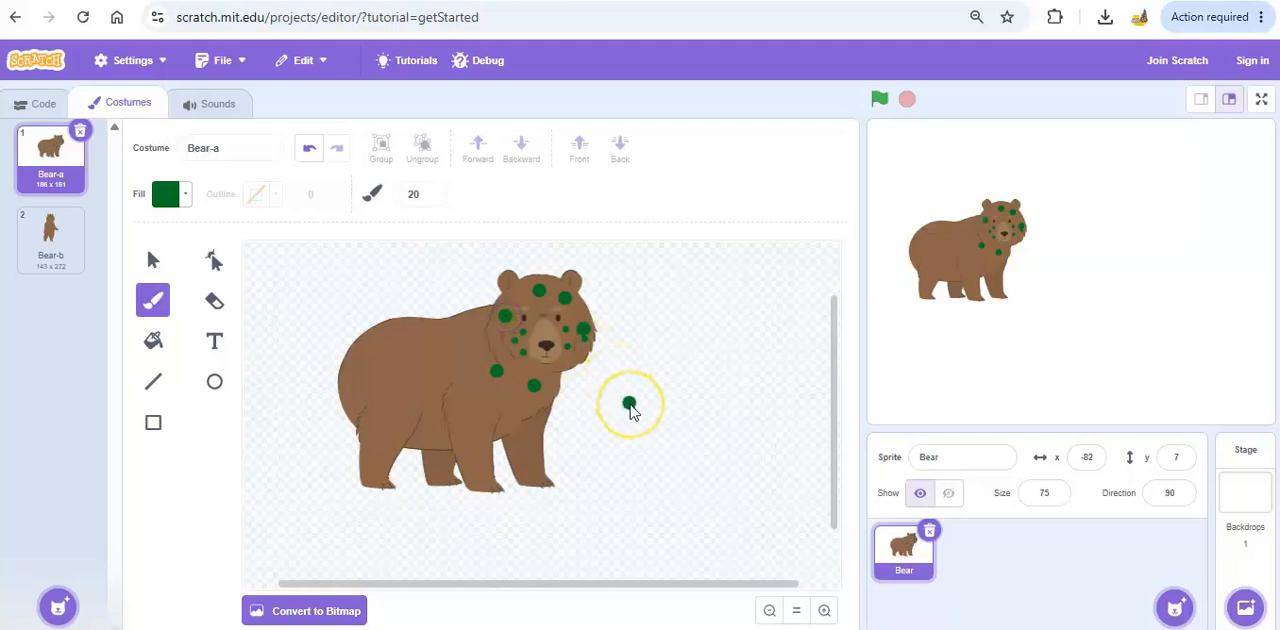
click(604, 386)
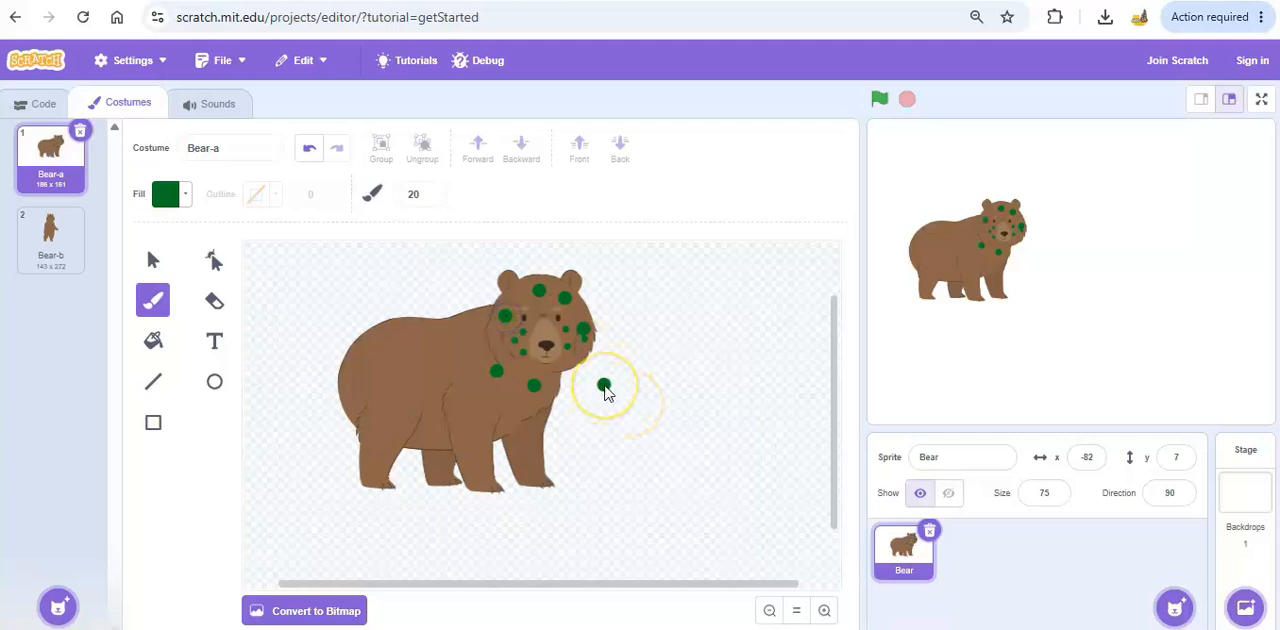
Undo all the painted dots and the bear's last move, and redo only the move.
click(309, 148)
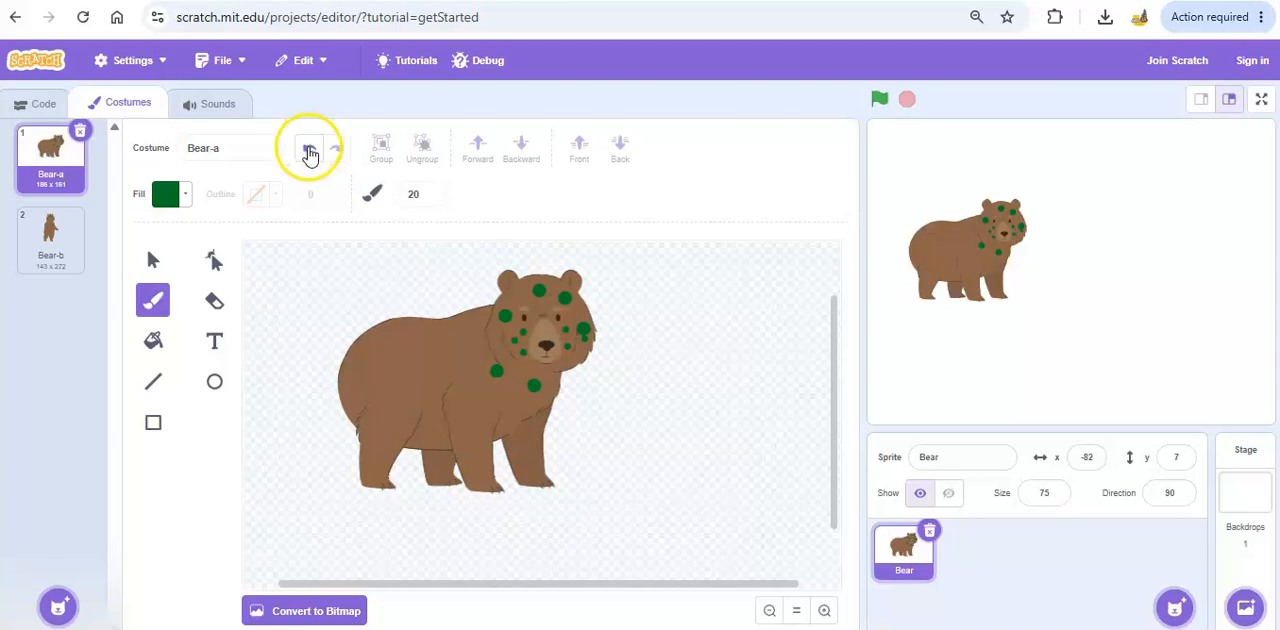
click(309, 150)
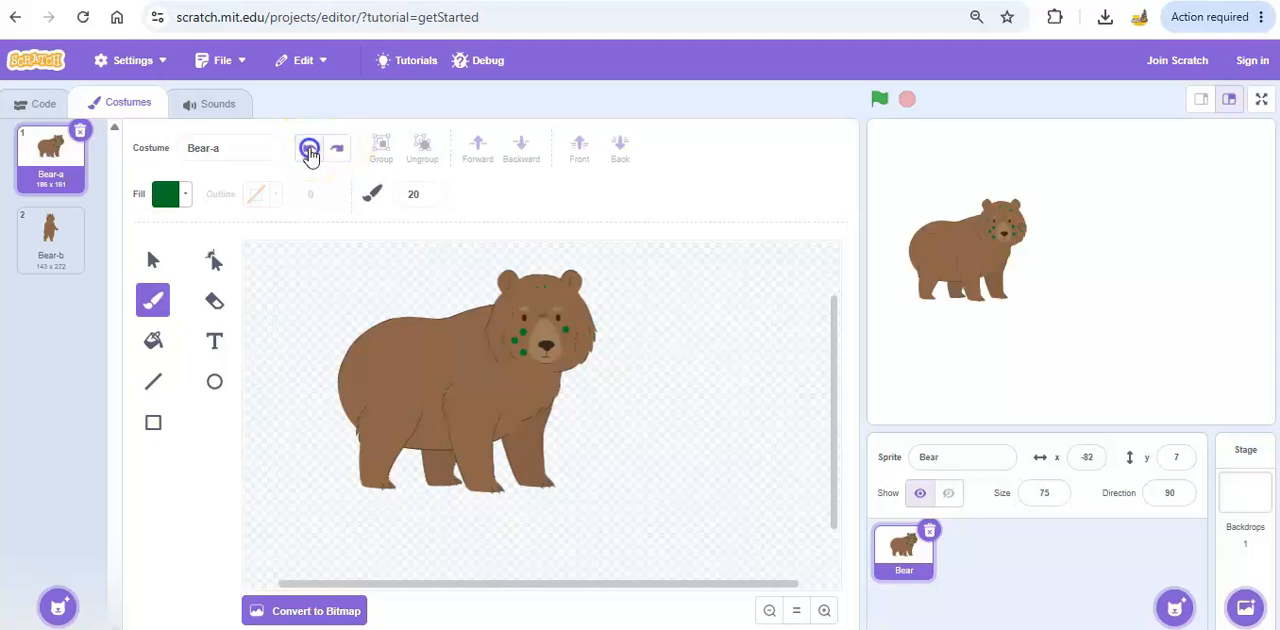
click(309, 150)
click(337, 150)
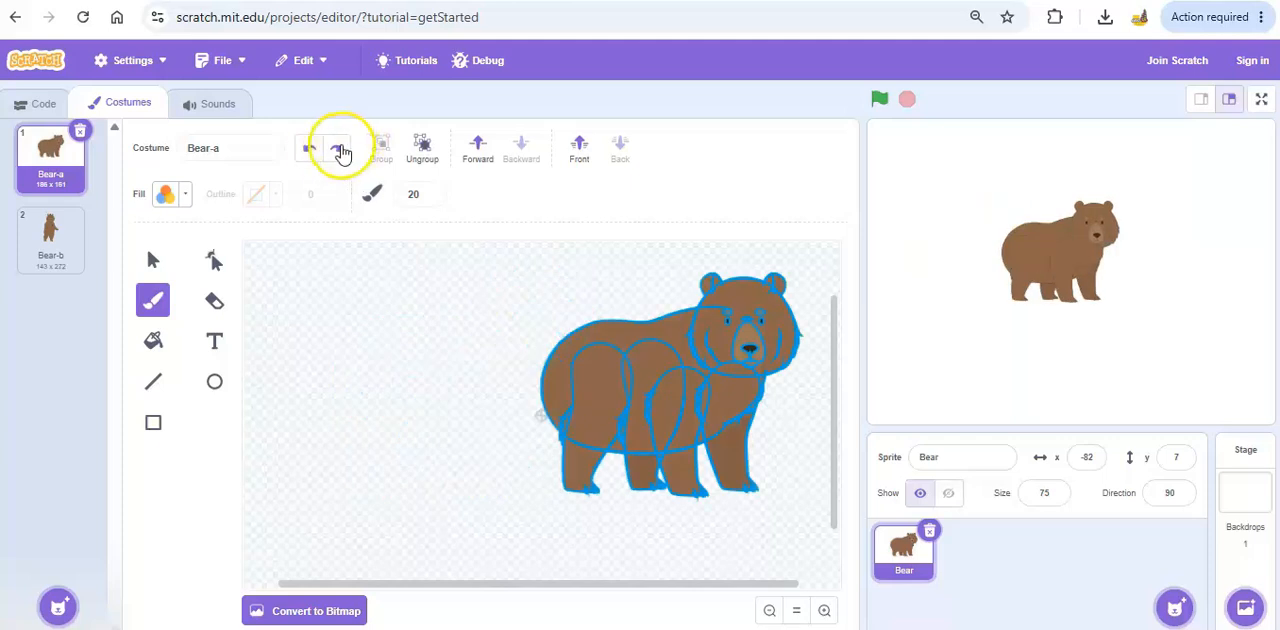
Paint green dots on the empty canvas beside the bear, erase them with the Eraser and return to the Select tool.
click(614, 371)
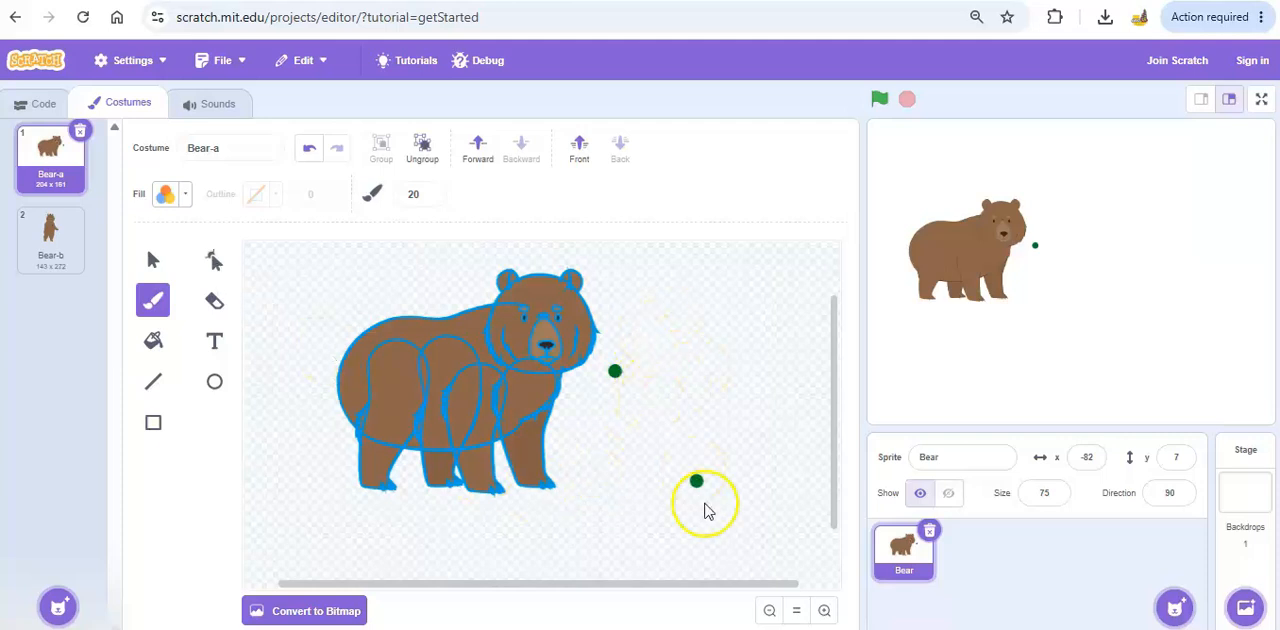
click(214, 300)
mouse_move(589, 406)
mouse_down()
mouse_move(623, 363)
mouse_move(615, 372)
mouse_up()
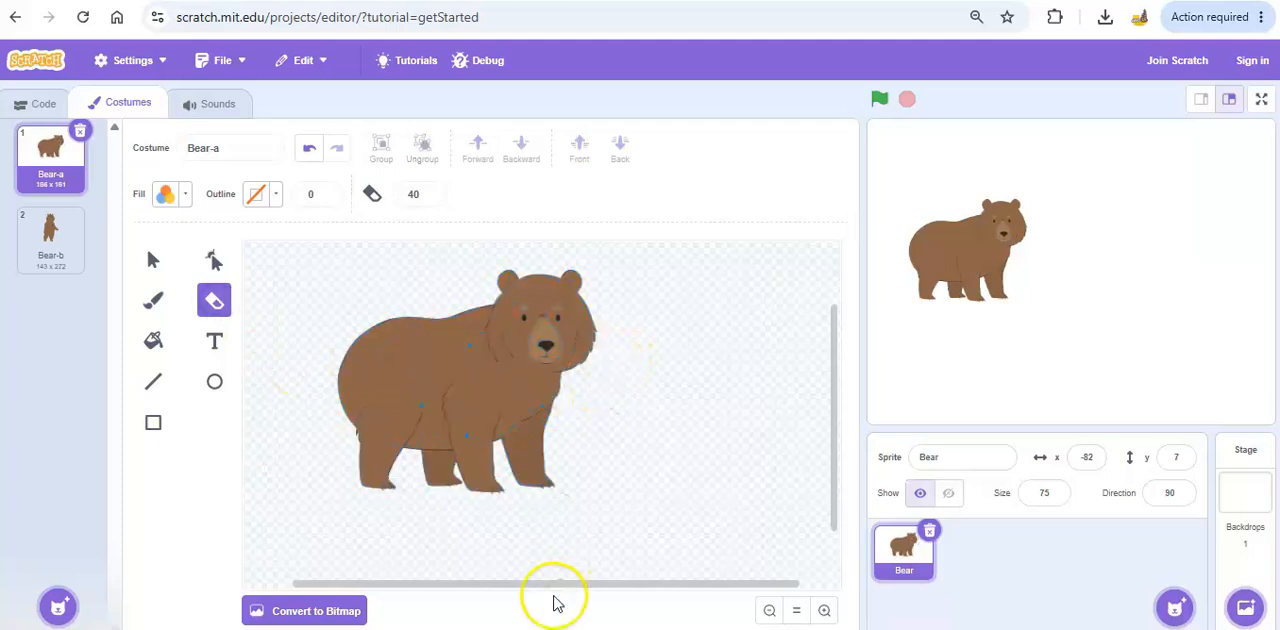
click(150, 262)
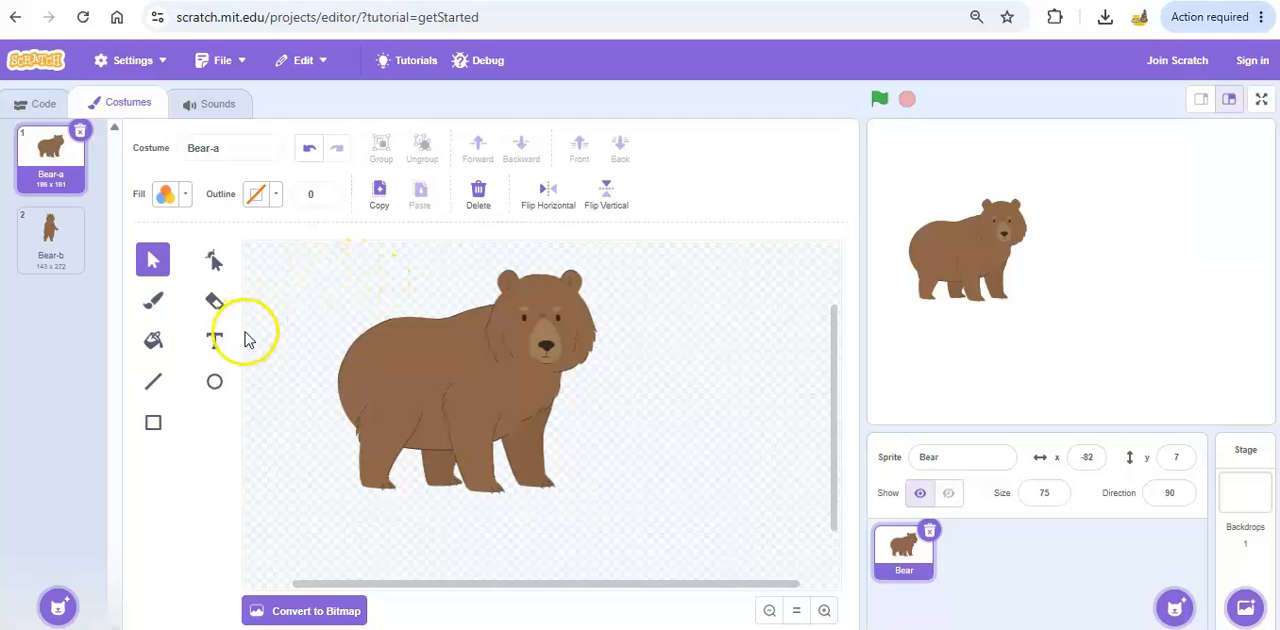
Choose the Fill tool and set its color to black with brightness 0.
click(151, 347)
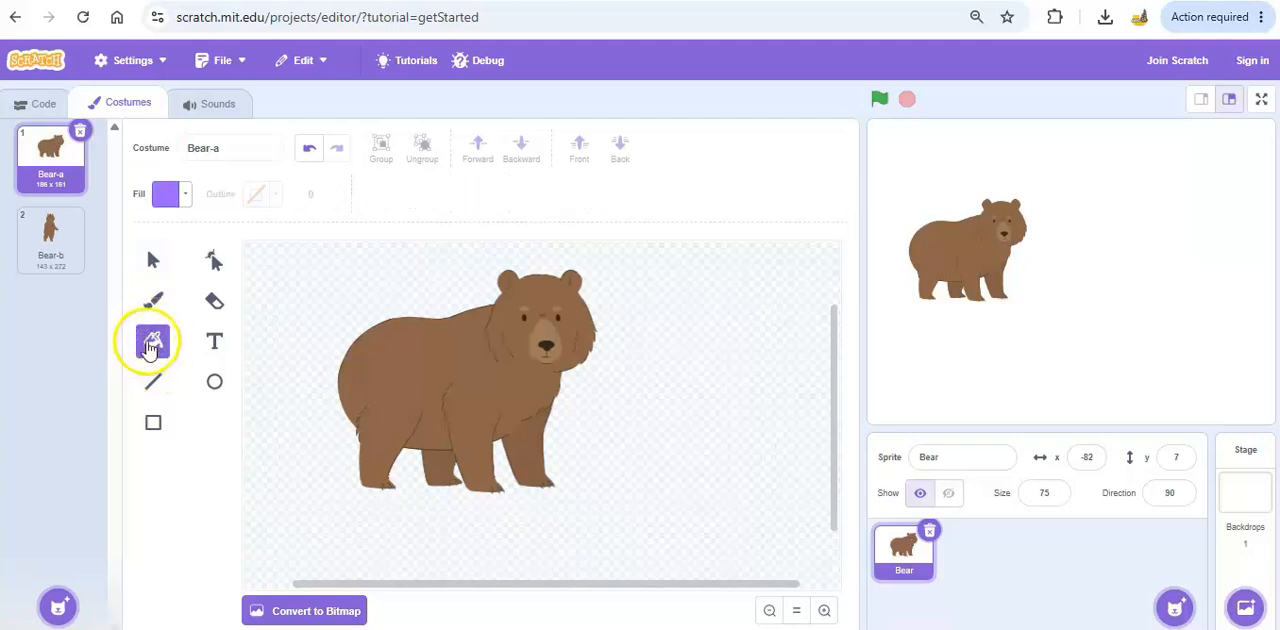
click(185, 200)
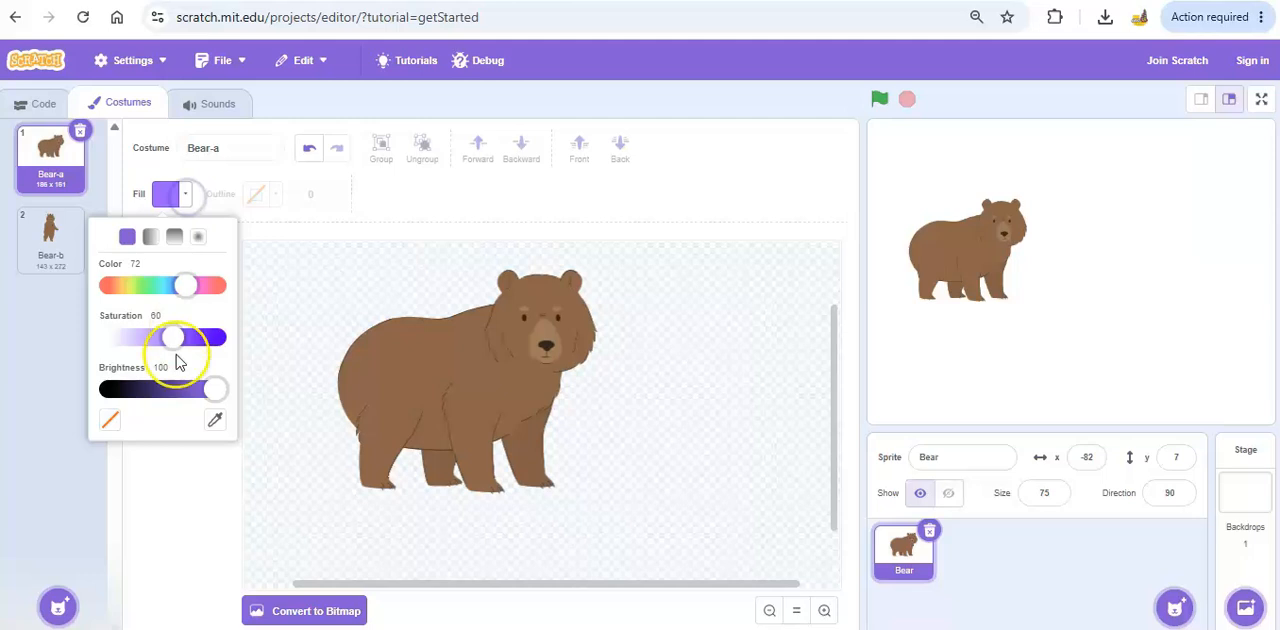
drag(222, 391, 86, 395)
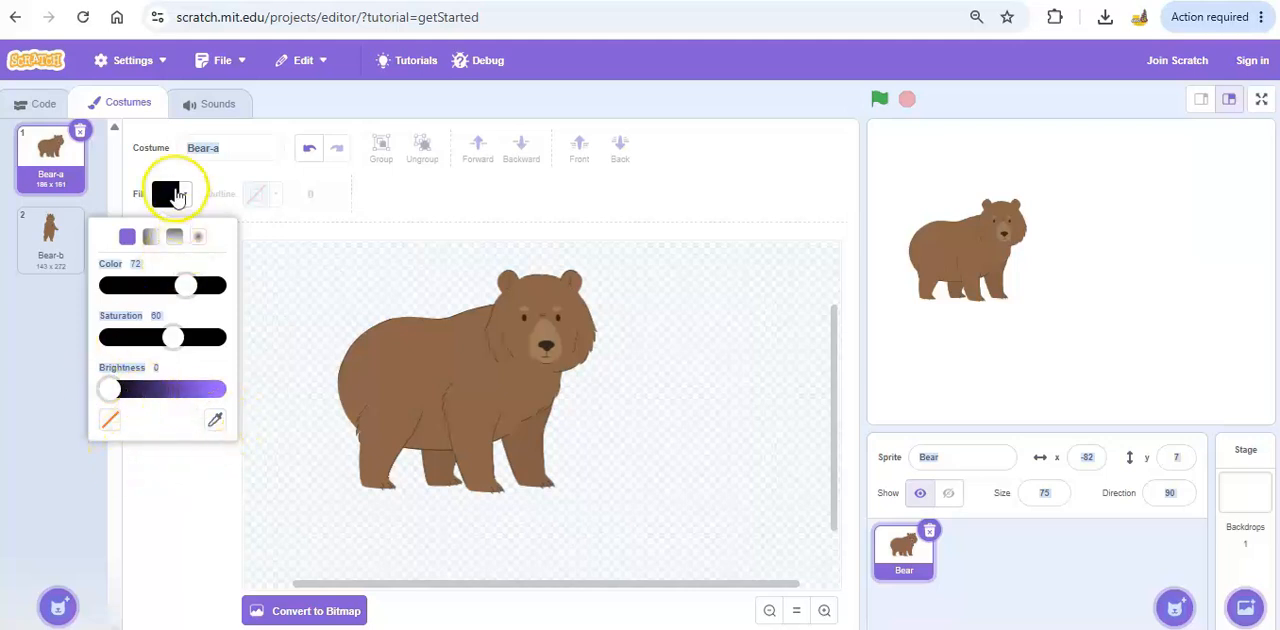
click(240, 288)
click(152, 340)
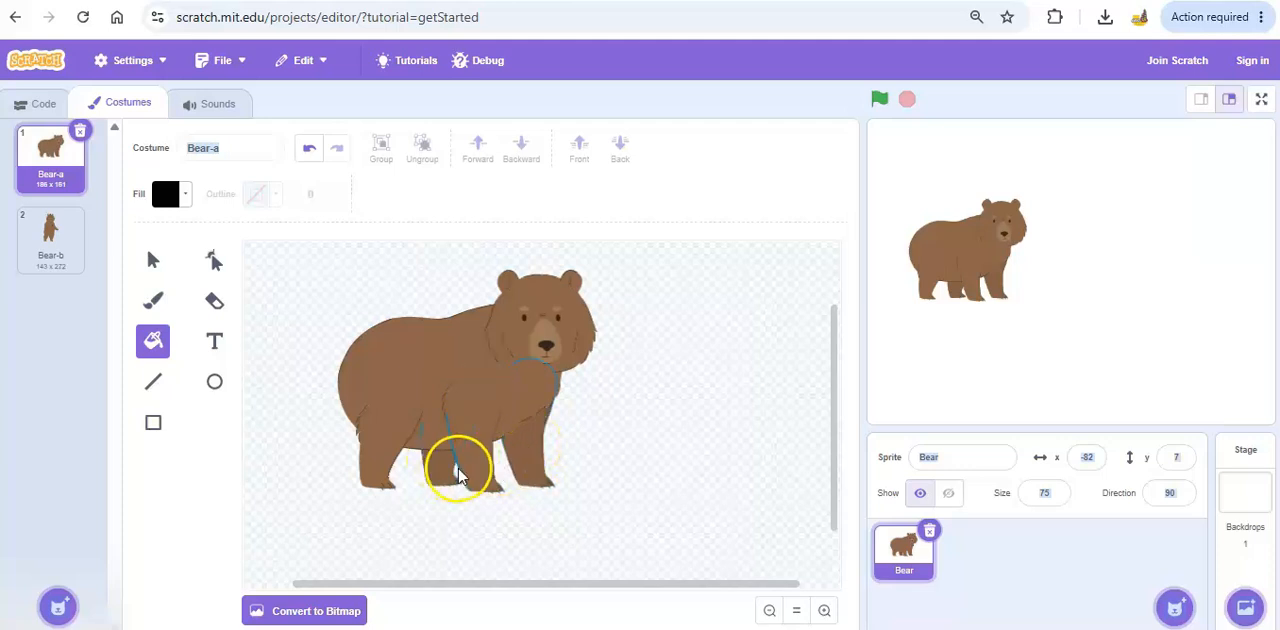
Fill all four of the bear's legs with black.
click(464, 469)
click(503, 470)
click(449, 468)
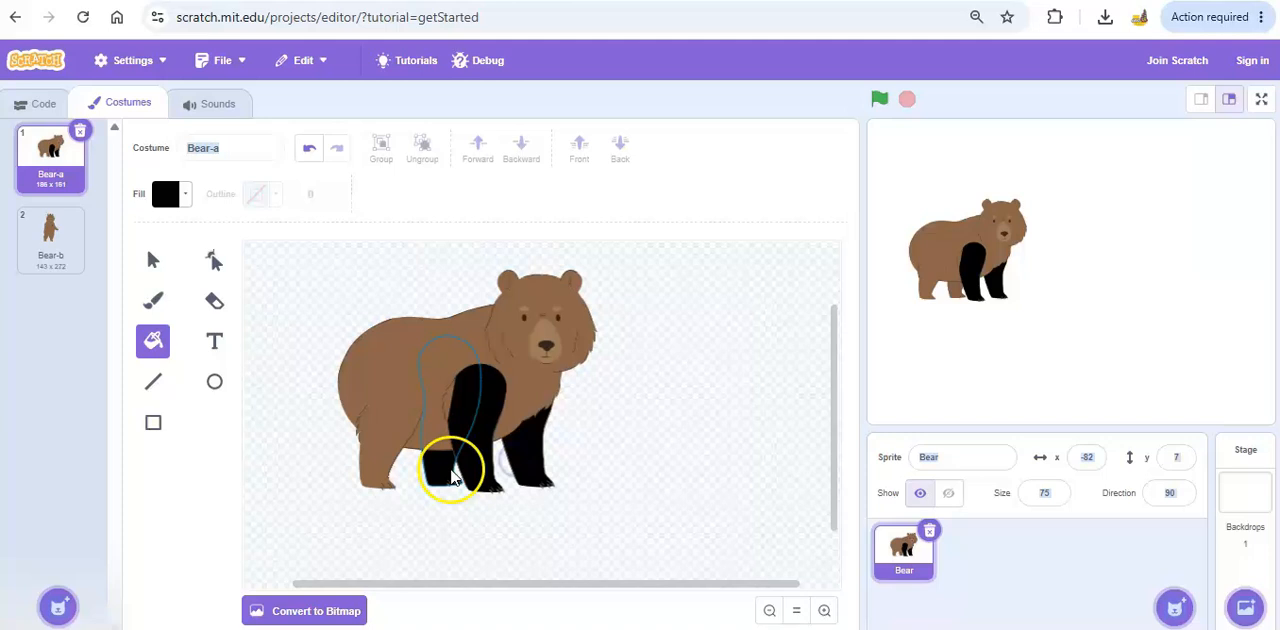
click(374, 472)
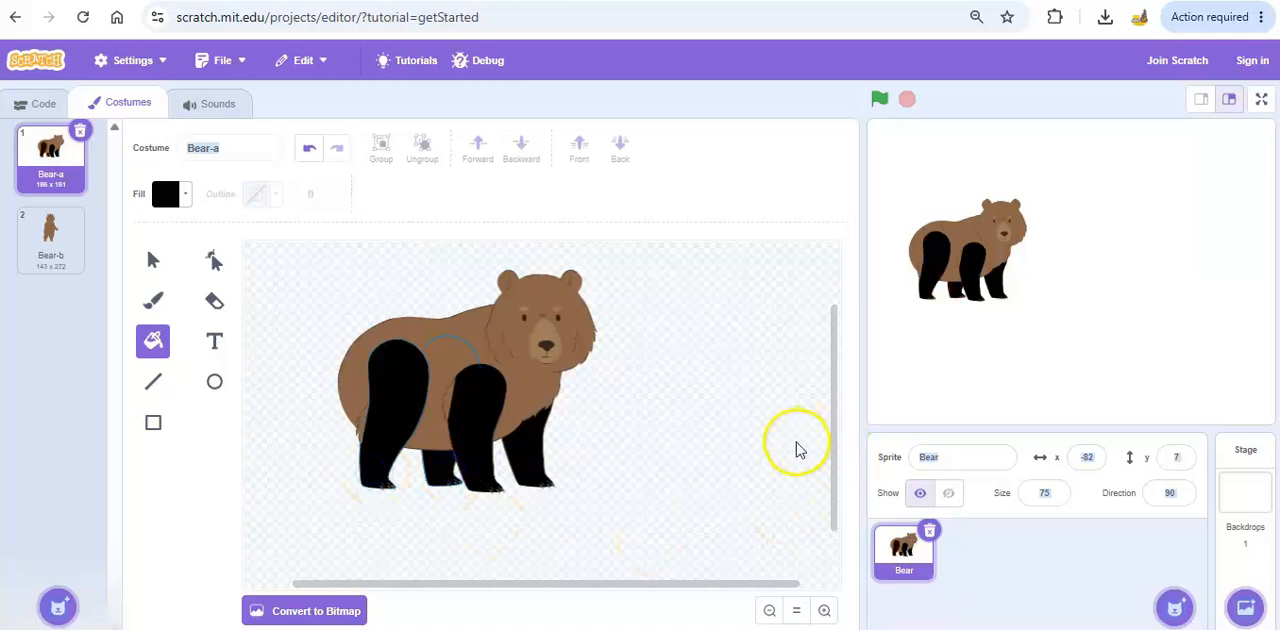
Fill the bear's body and the leftover brown fur at its rear and chest with black.
click(452, 402)
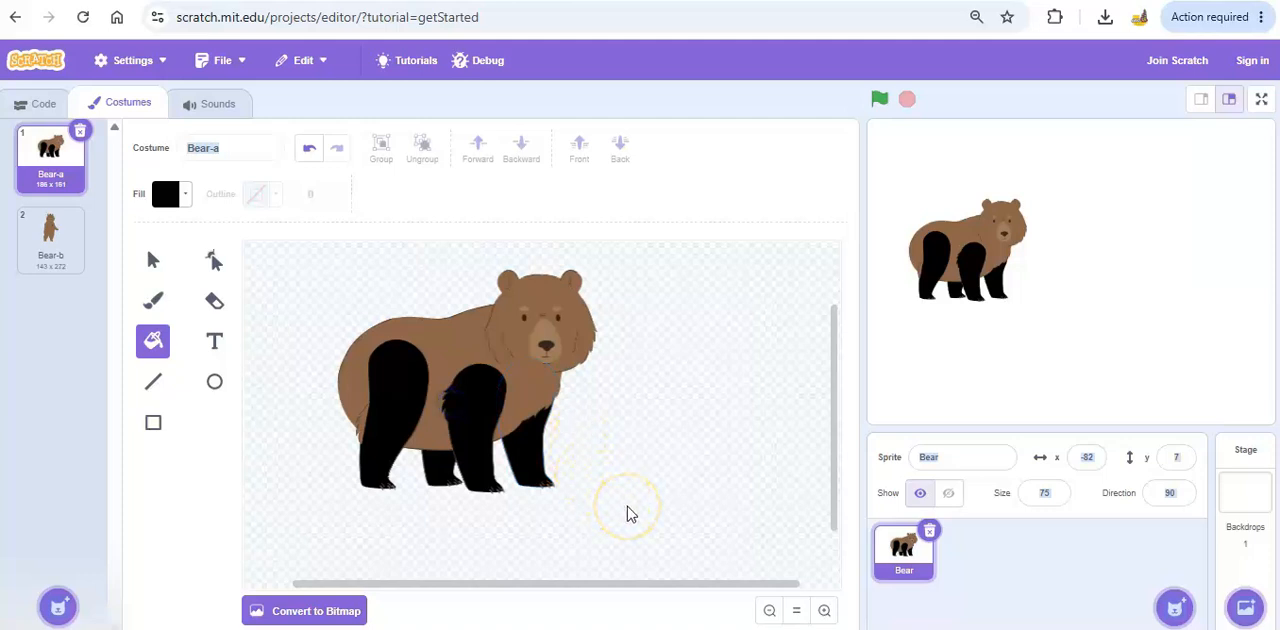
click(472, 338)
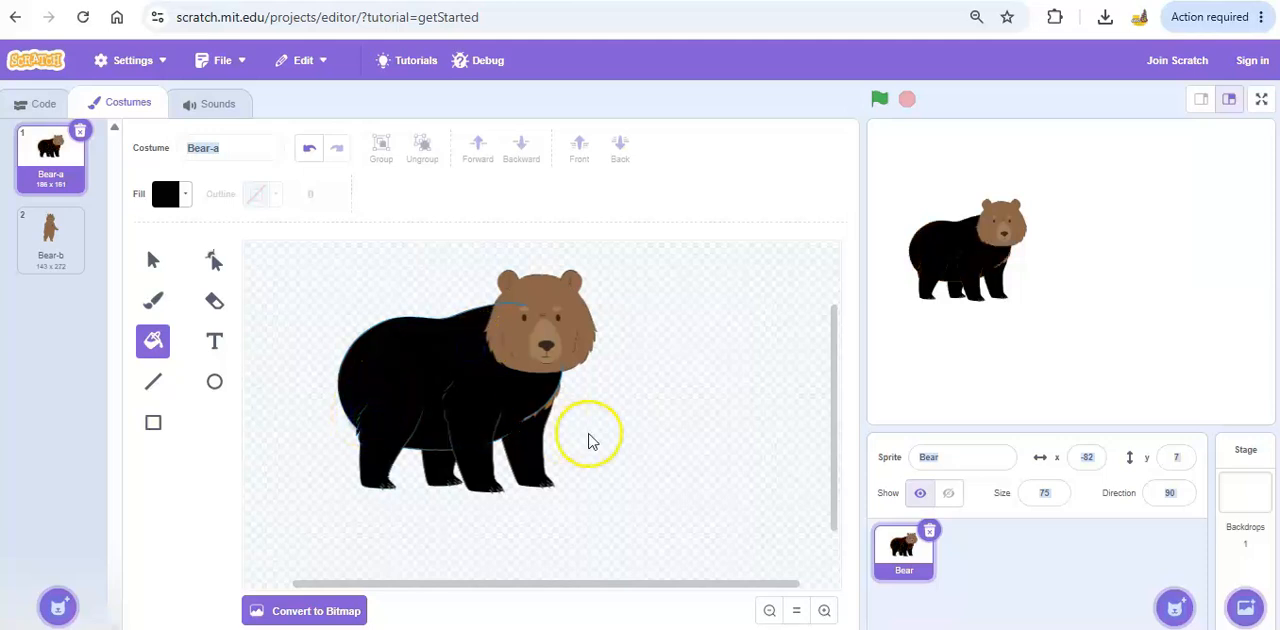
click(550, 403)
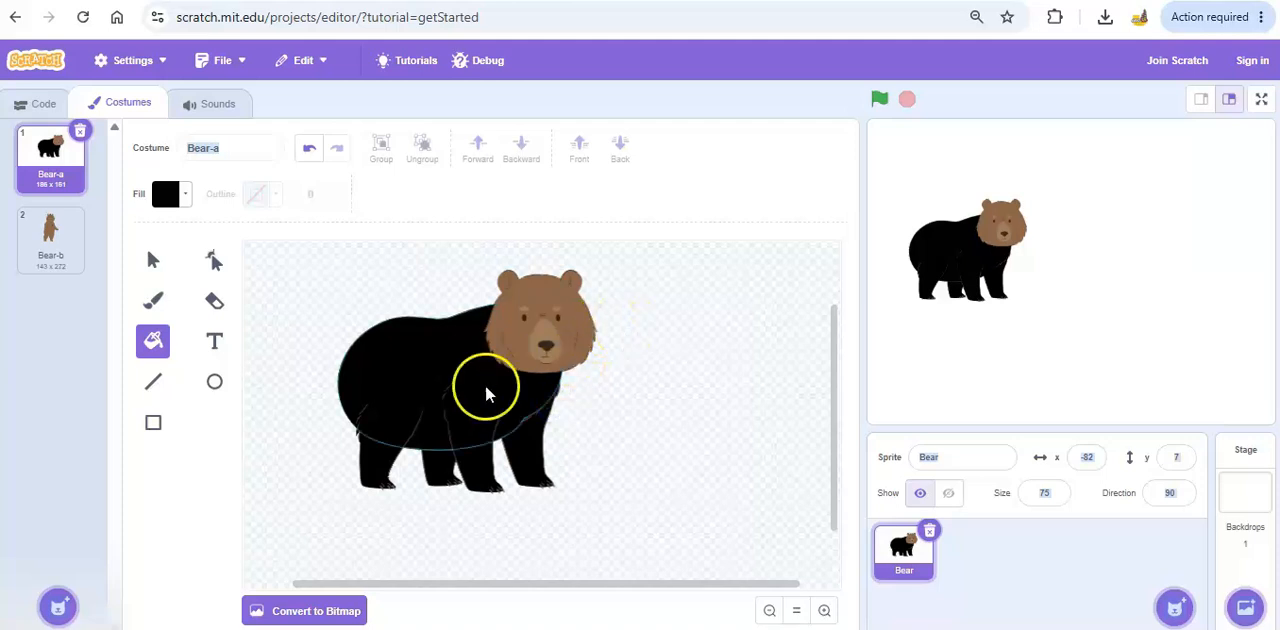
Fill the bear's head, both ears and the muzzle with black.
click(528, 345)
click(516, 338)
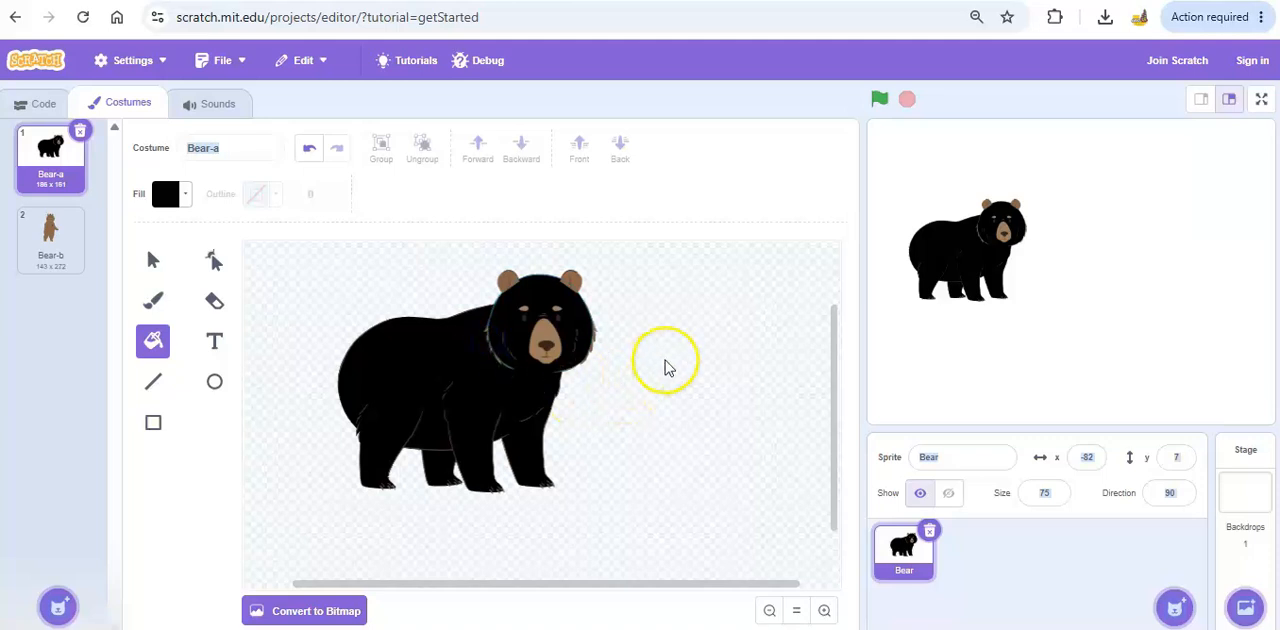
click(571, 287)
click(509, 283)
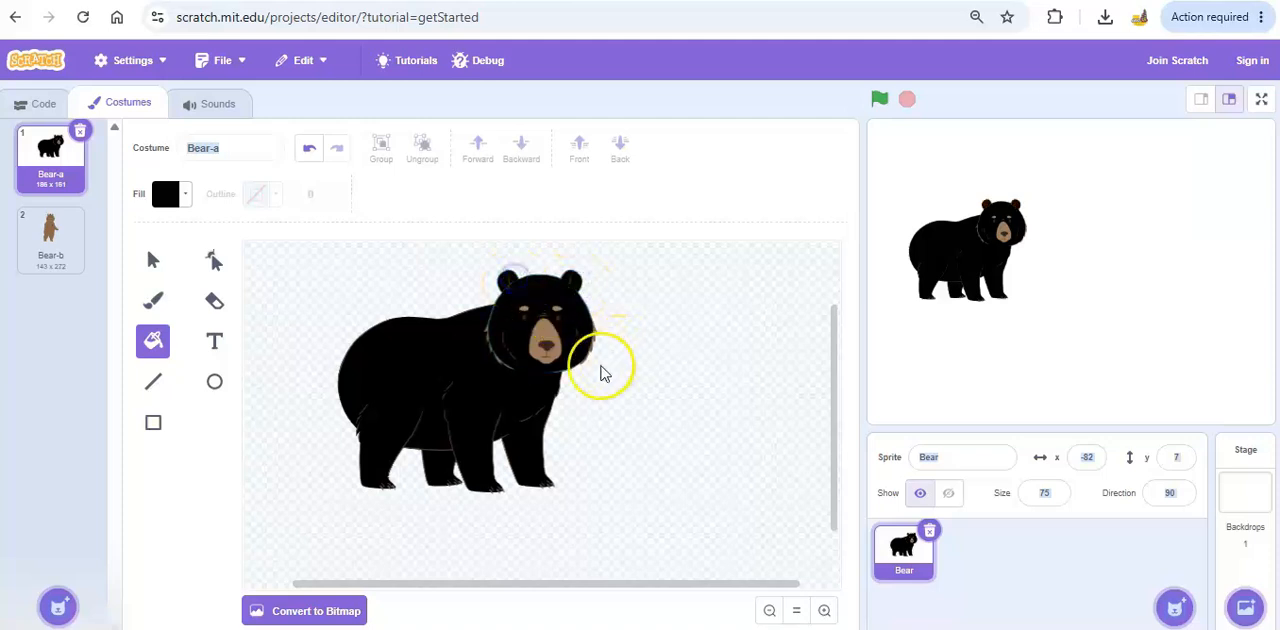
click(543, 338)
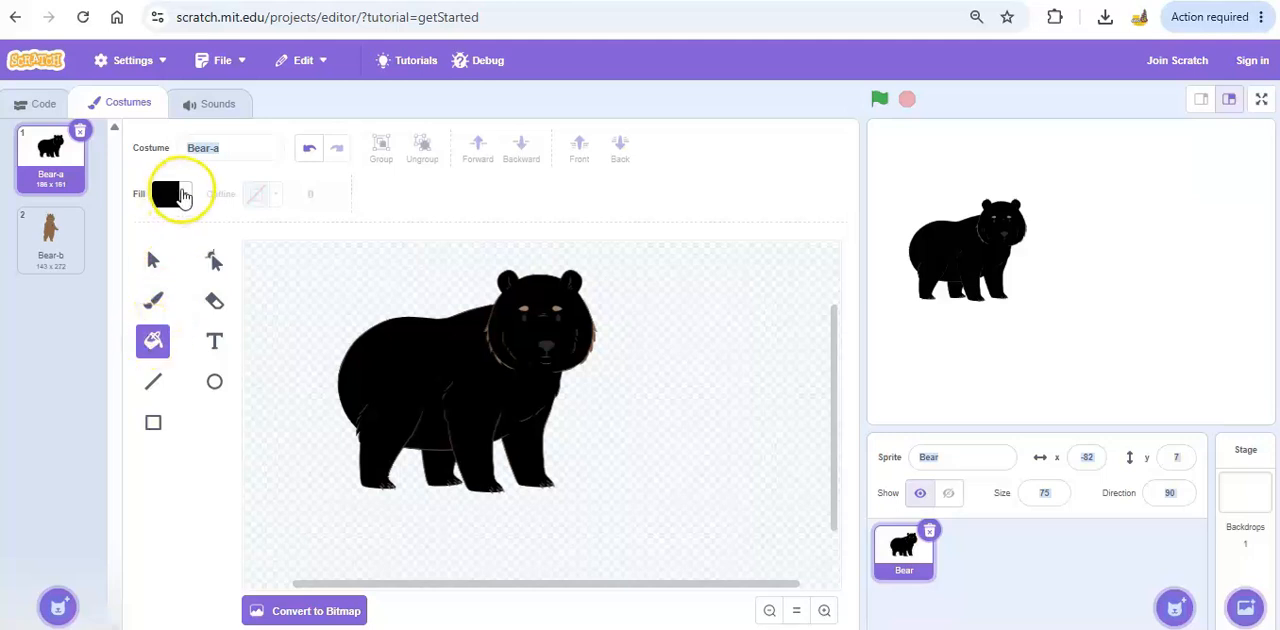
Set the fill to red with color 0 and brightness 100, and fill the bear's nose, mouth, eyes and eyebrows.
click(176, 194)
drag(110, 390, 260, 400)
drag(109, 284, 85, 287)
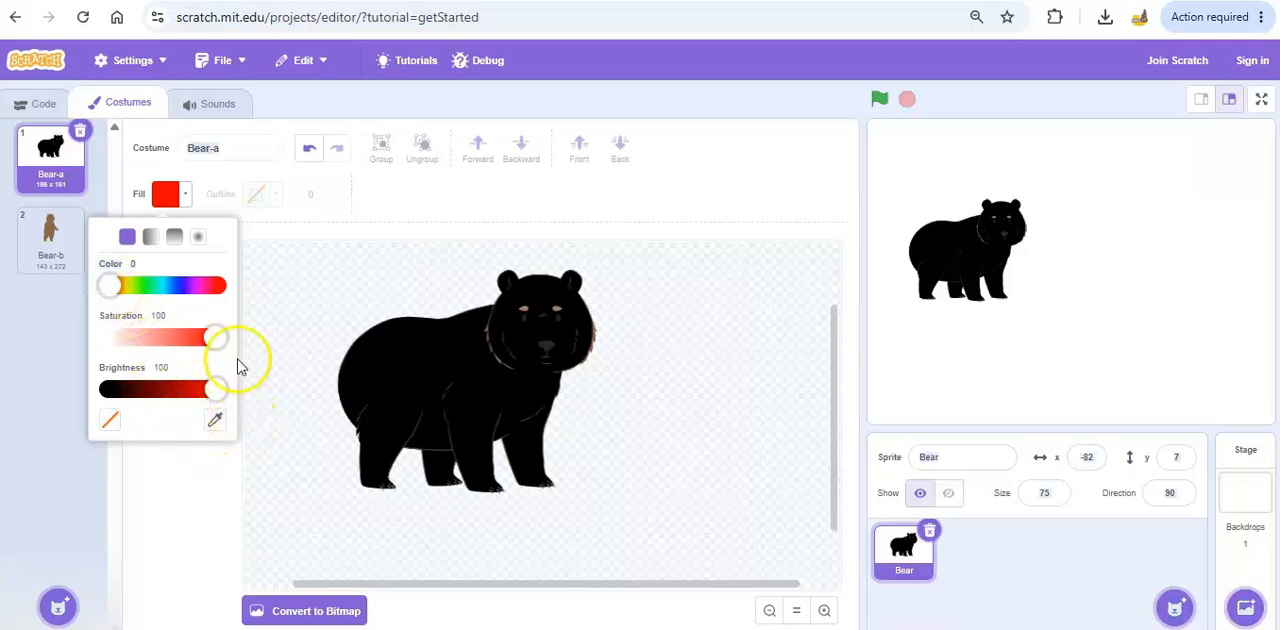
click(381, 190)
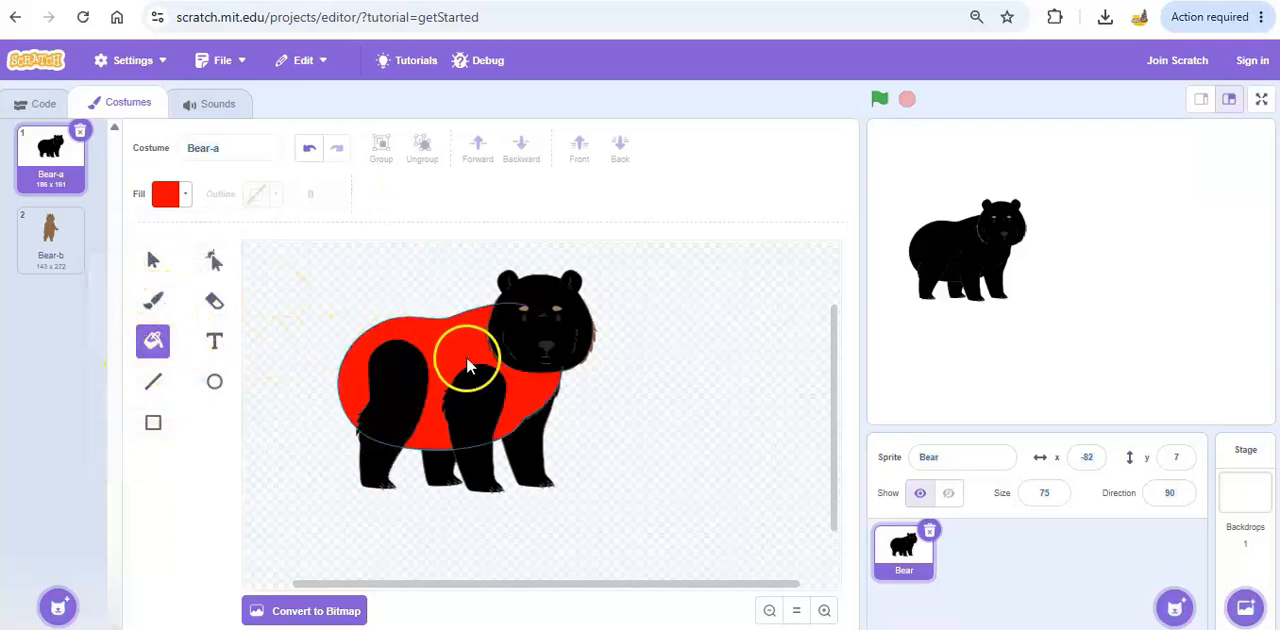
click(542, 346)
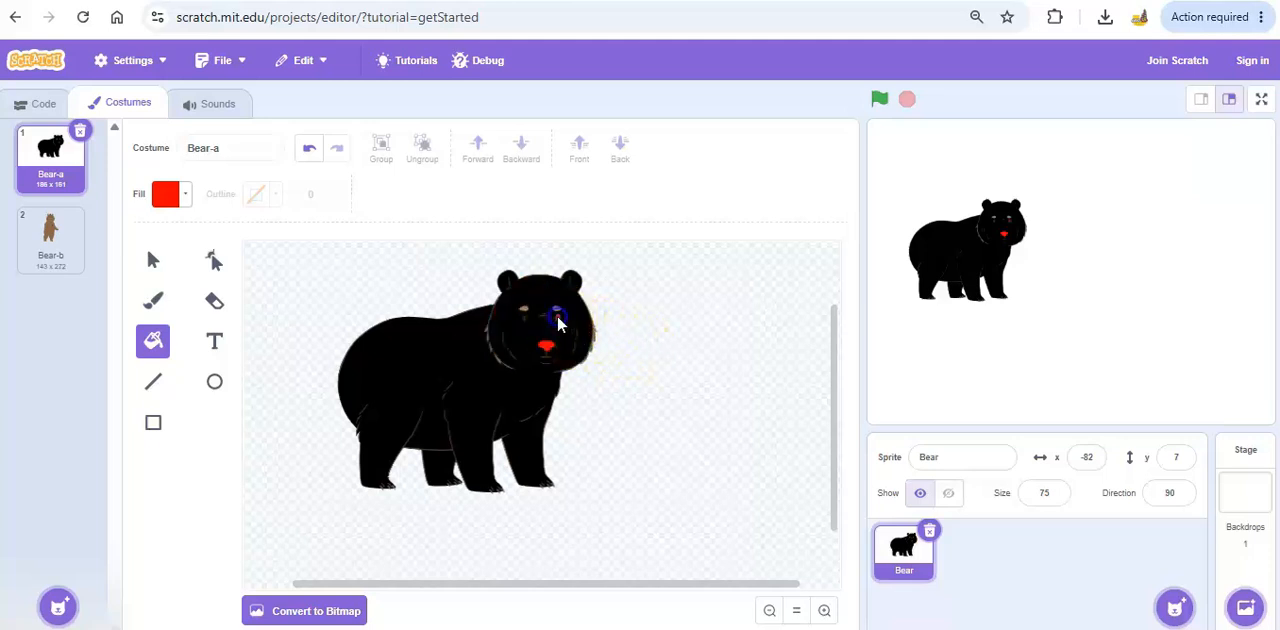
click(524, 319)
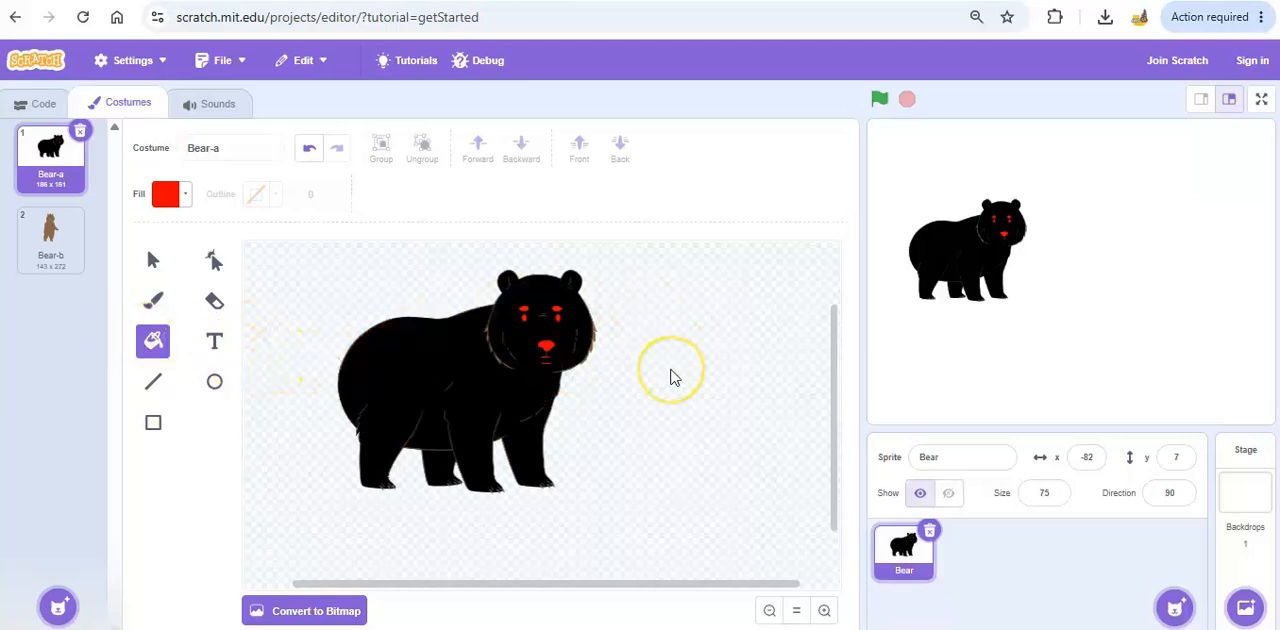
Choose the Text tool with a black fill at brightness 0 and the Marker font.
click(151, 262)
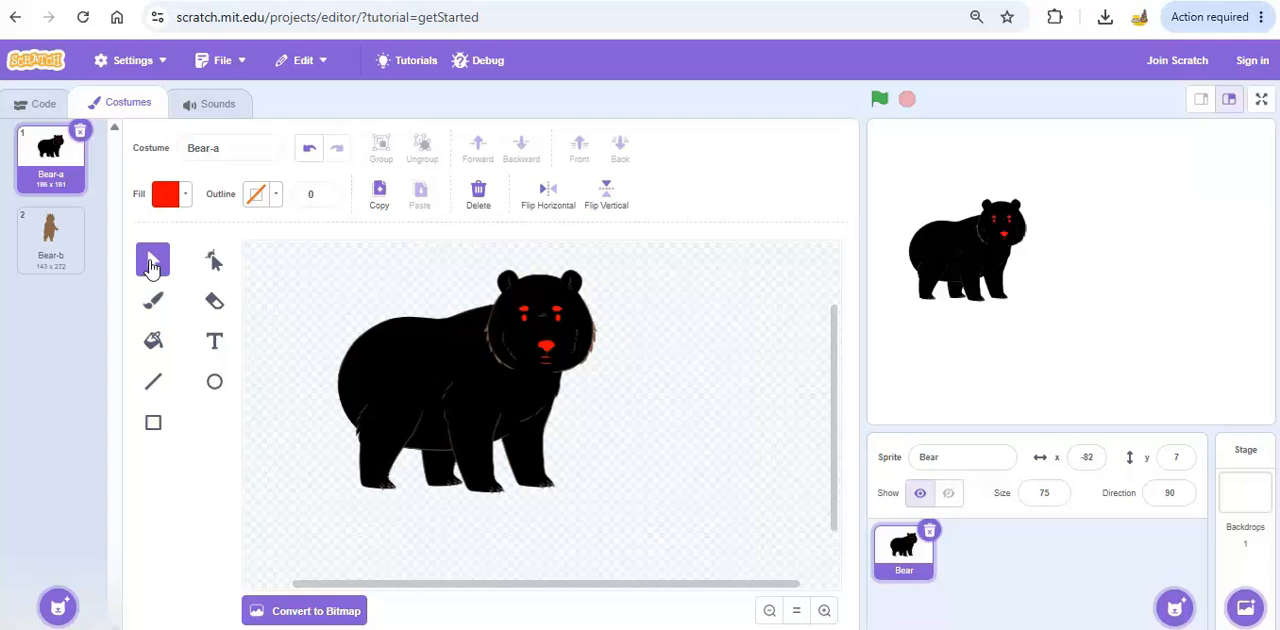
click(210, 342)
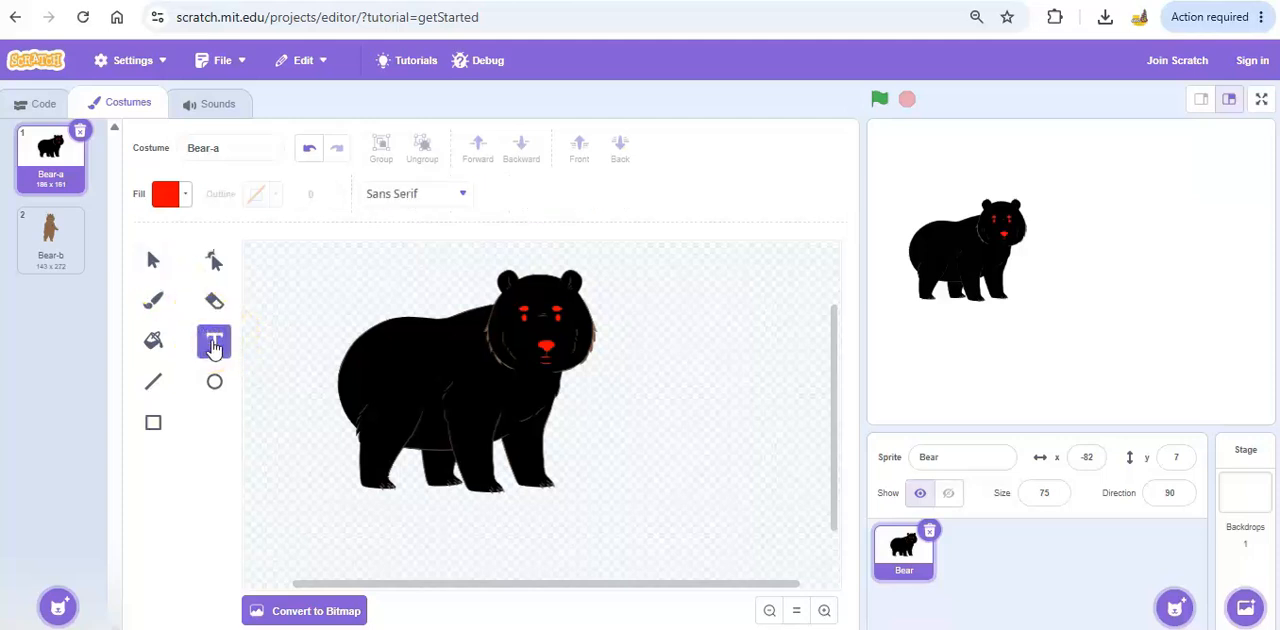
click(186, 195)
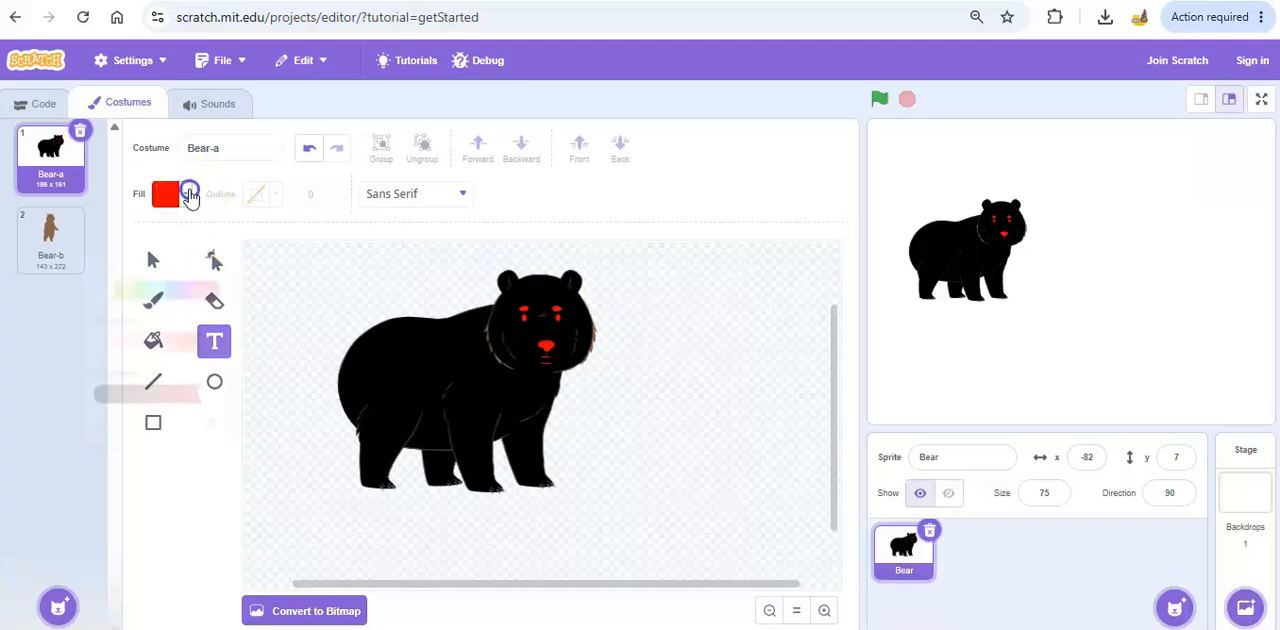
drag(212, 358, 55, 362)
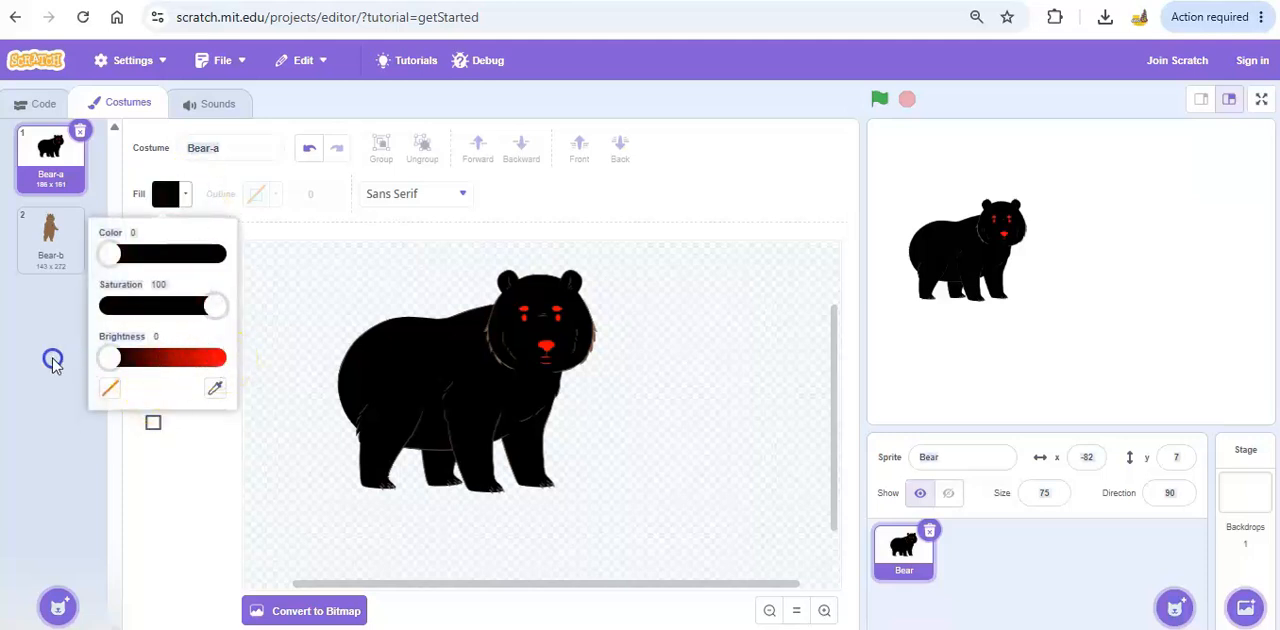
click(466, 196)
click(403, 330)
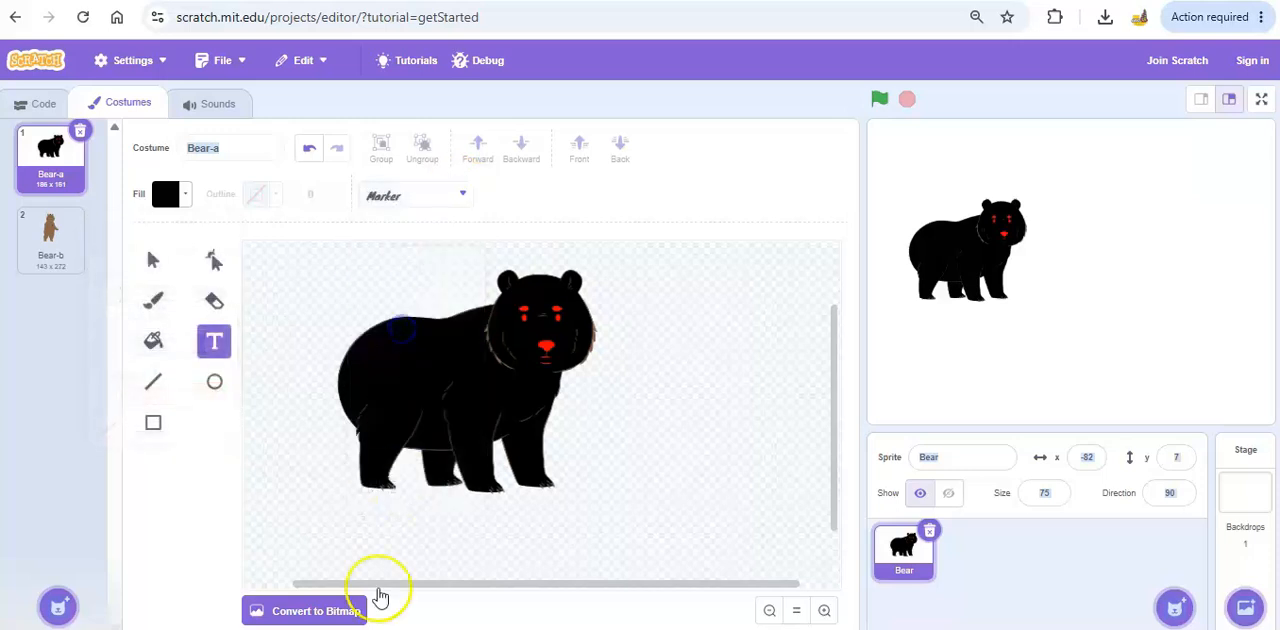
Add the text "Black Bear" below the bear's feet and shift it slightly down and to the right.
click(373, 517)
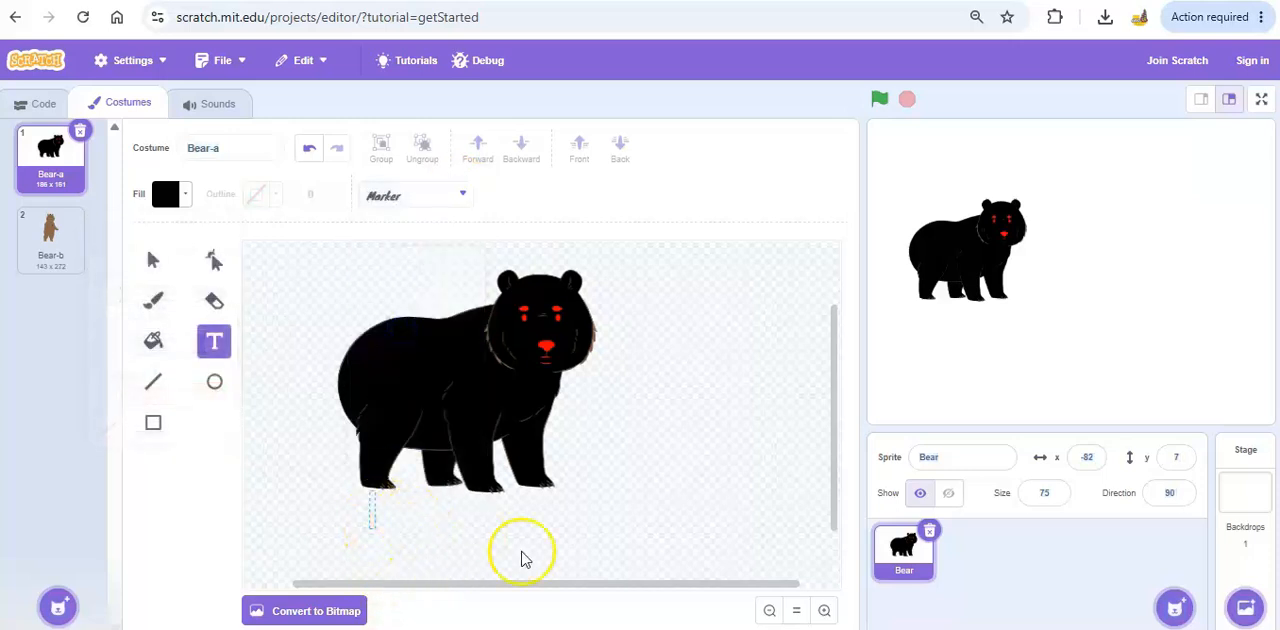
text(Black Bear)
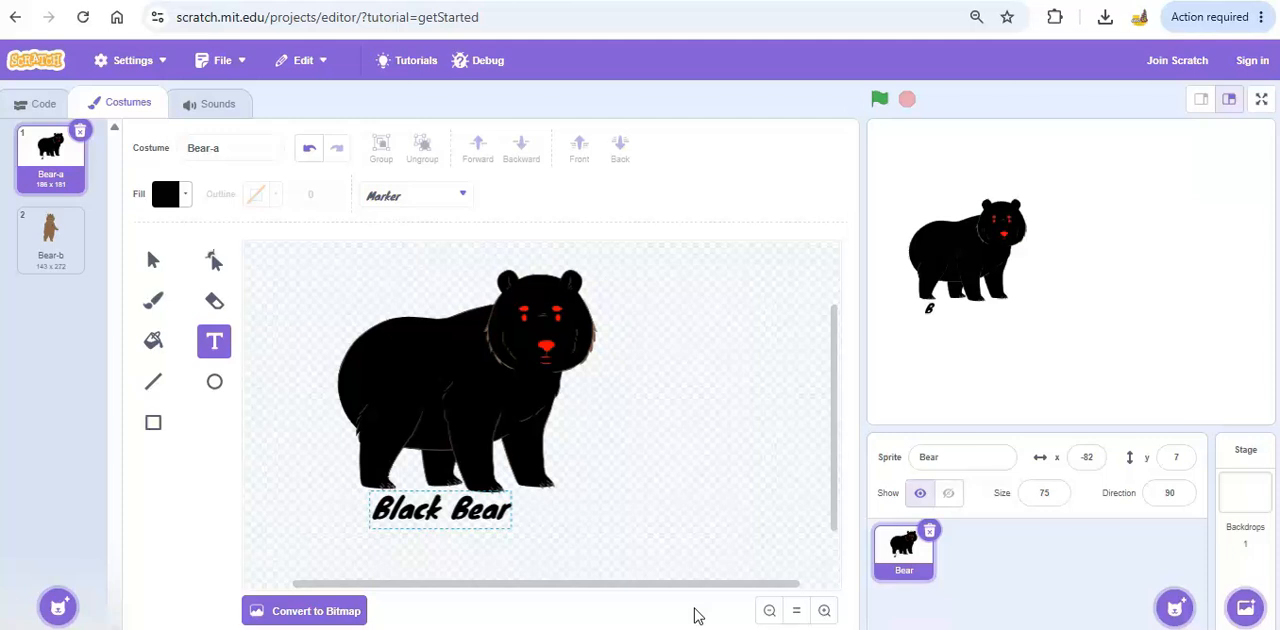
click(679, 558)
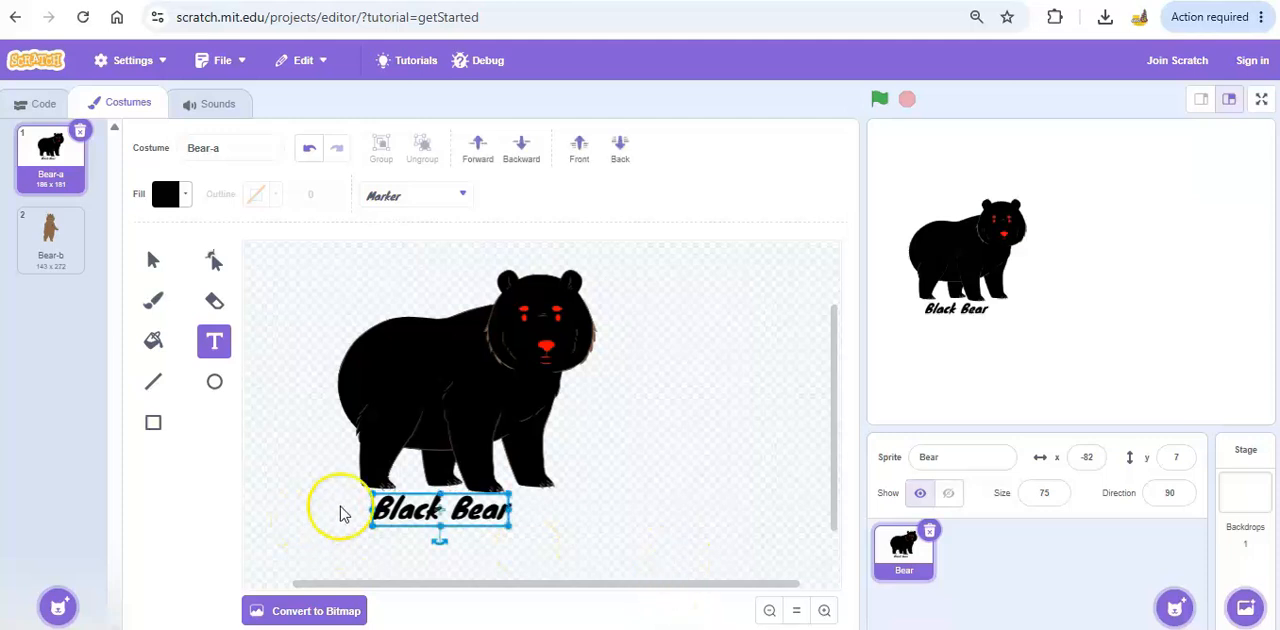
drag(411, 510, 428, 520)
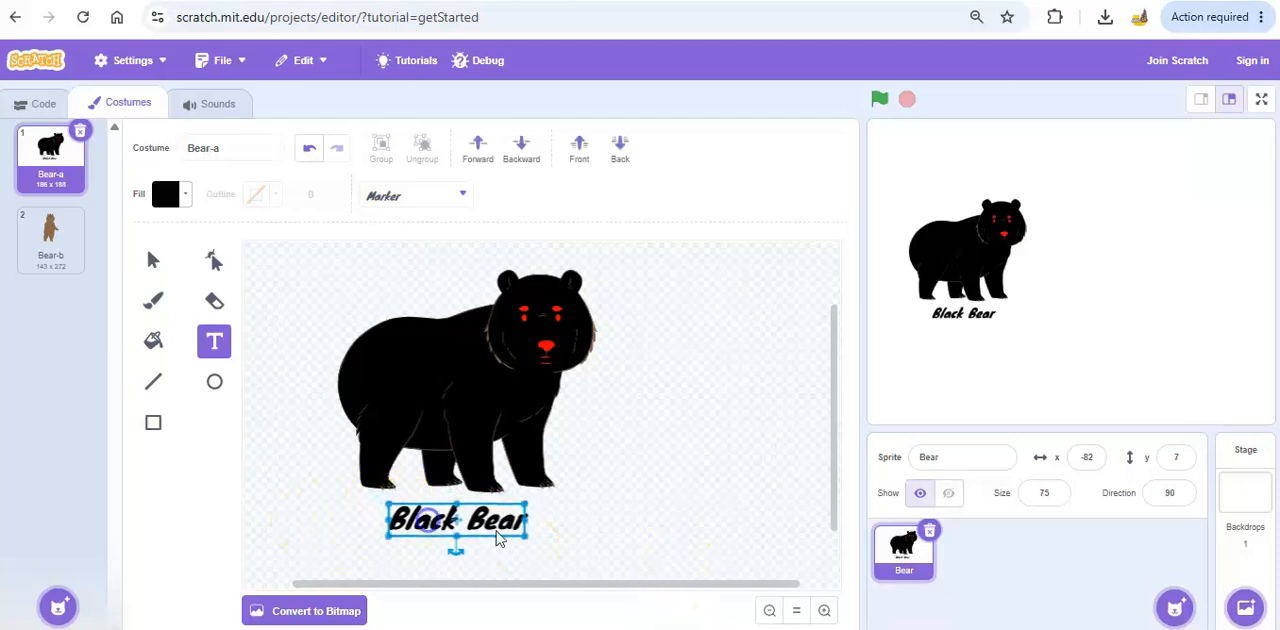
Add an exclamation mark to the end of the "Black Bear" text and delete it again.
click(489, 519)
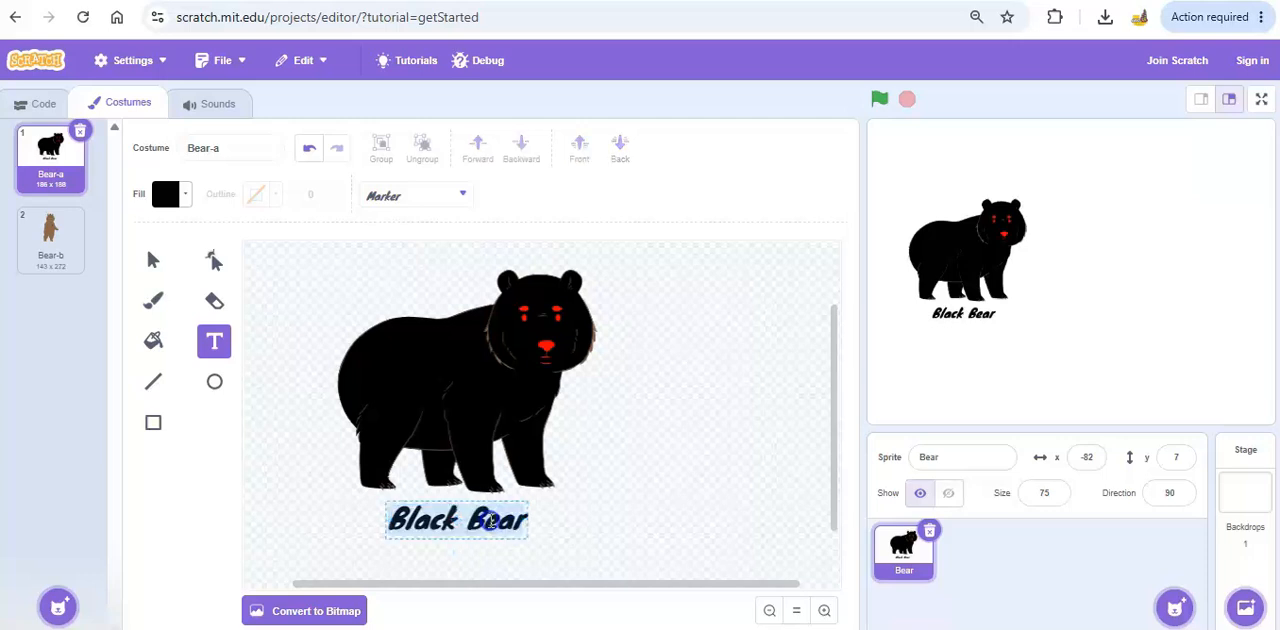
click(580, 538)
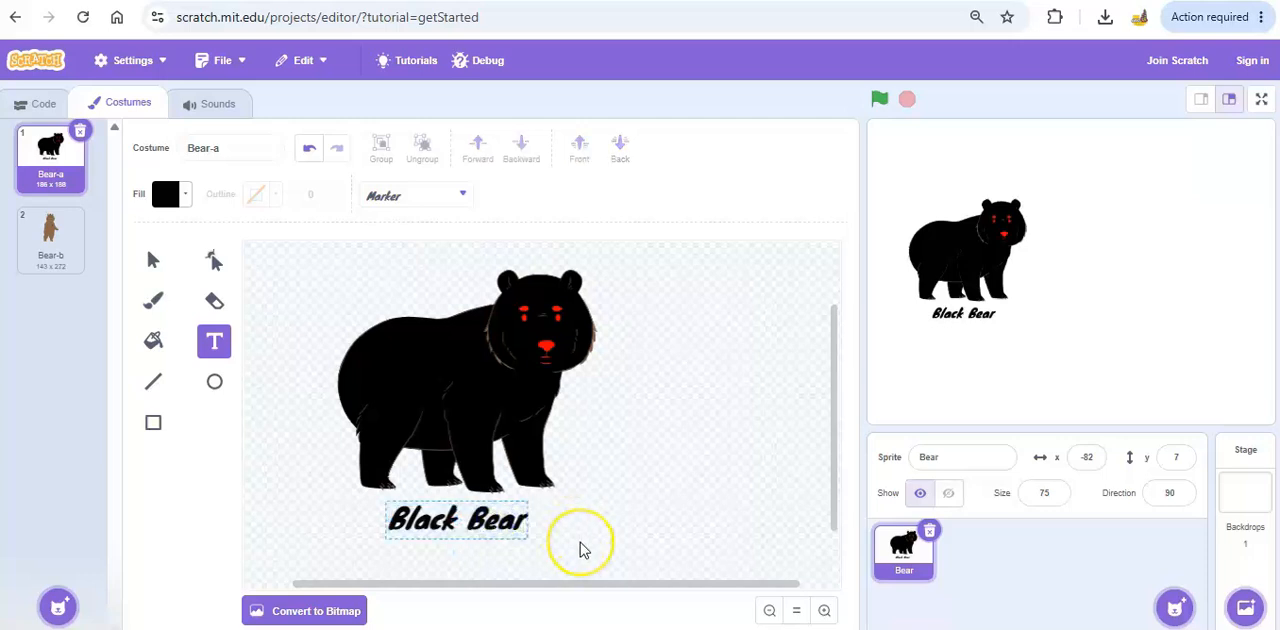
triple_click(490, 519)
click(660, 528)
click(692, 530)
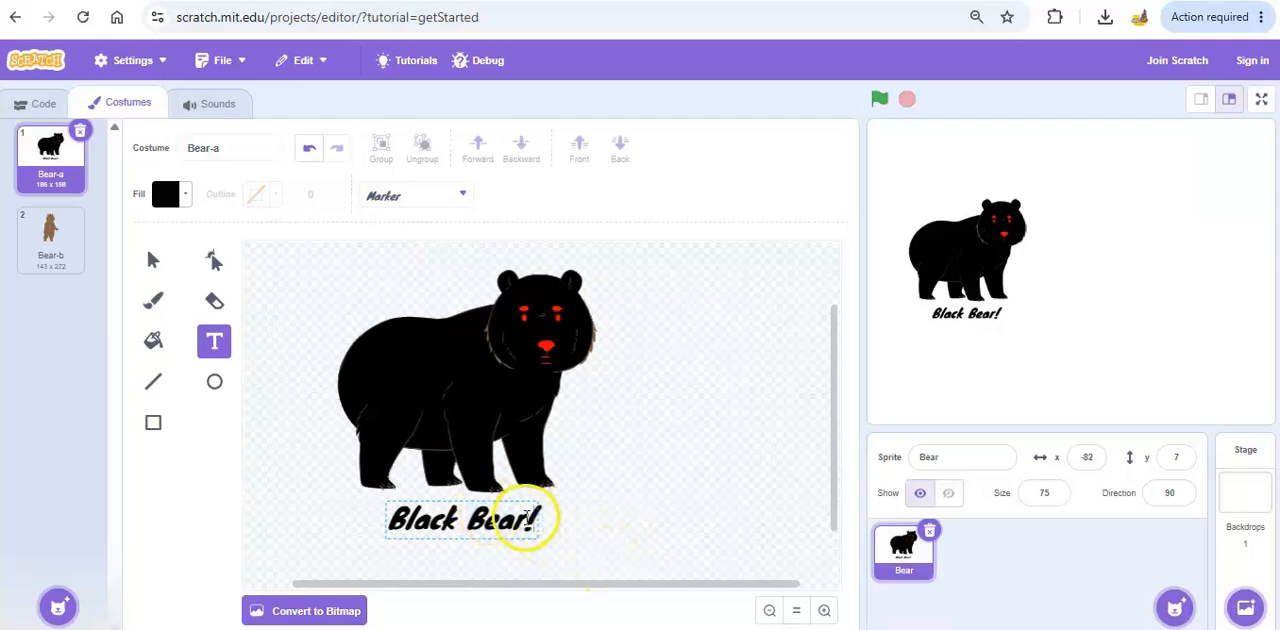
key(BackSpace)
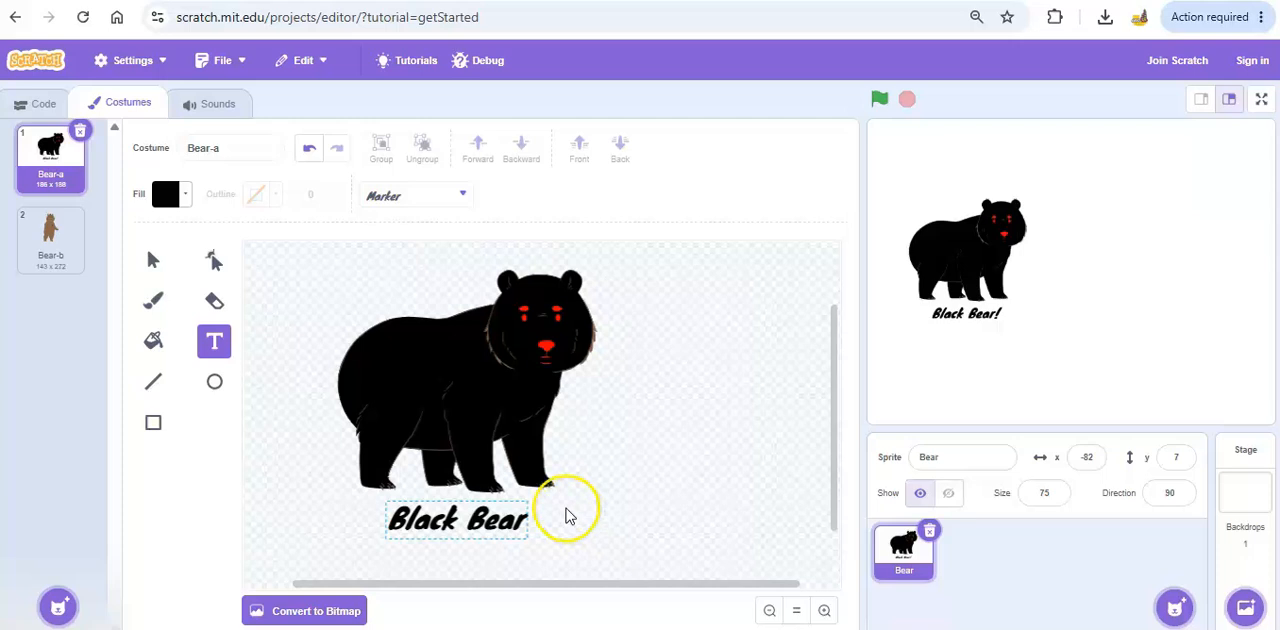
click(657, 511)
click(668, 518)
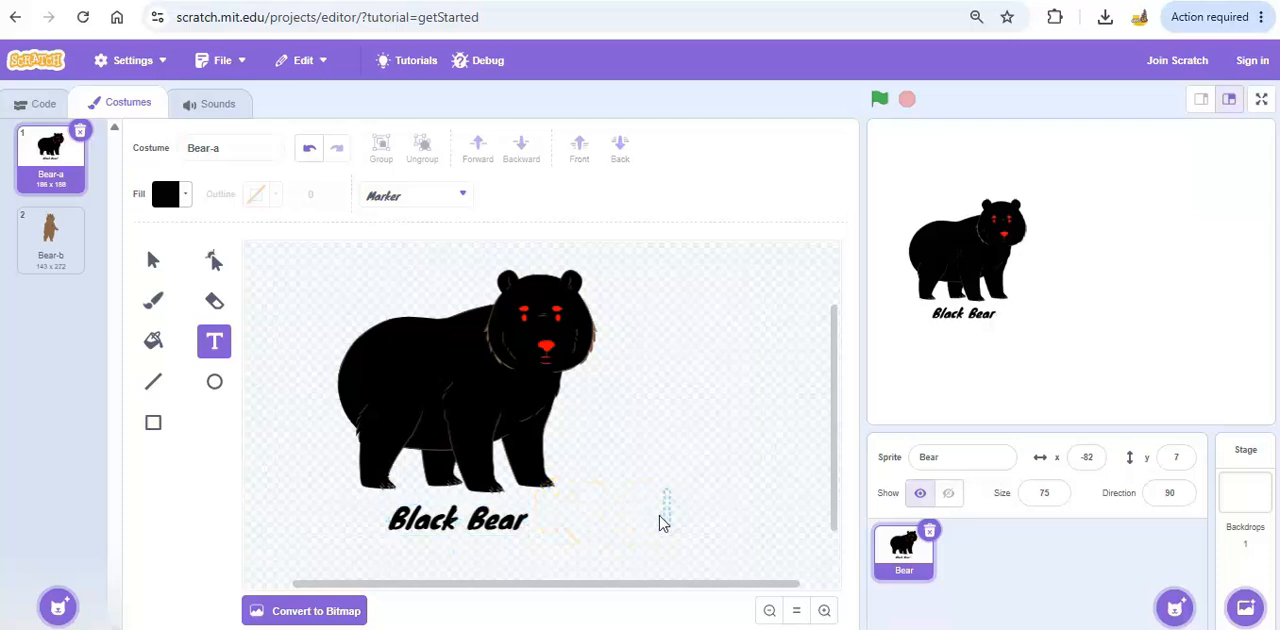
Move the "Black Bear" text slightly lower to leave more space beneath the bear's feet.
click(448, 527)
click(606, 523)
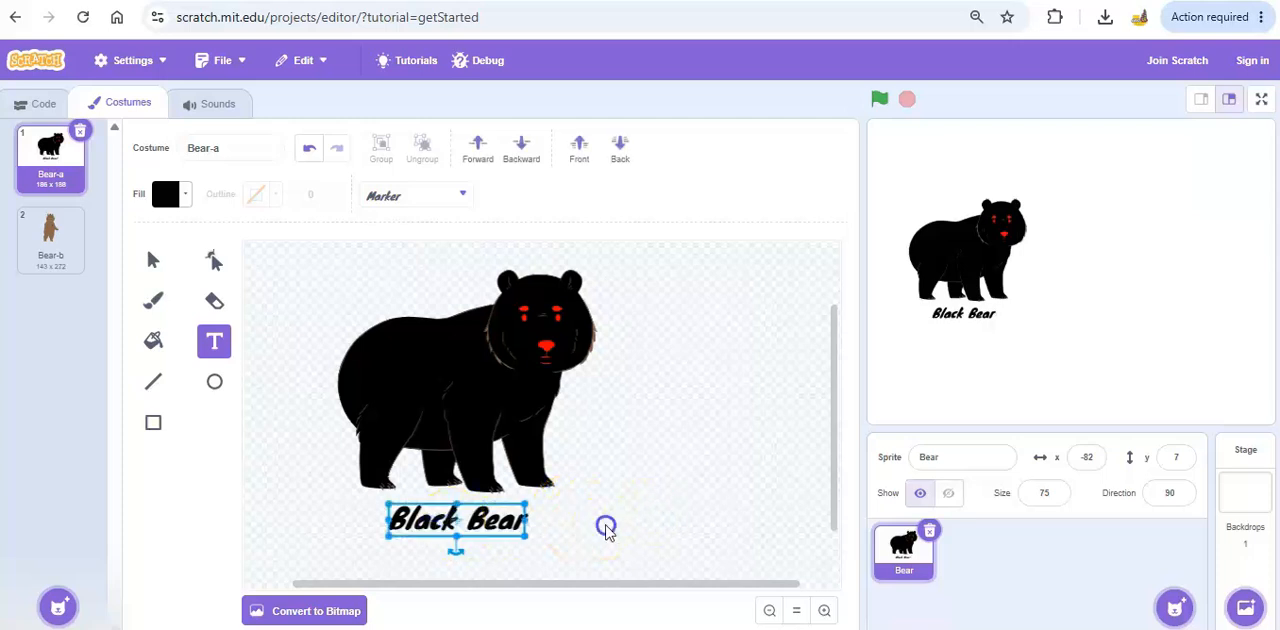
mouse_move(447, 518)
mouse_down()
mouse_move(440, 548)
mouse_move(453, 534)
mouse_up()
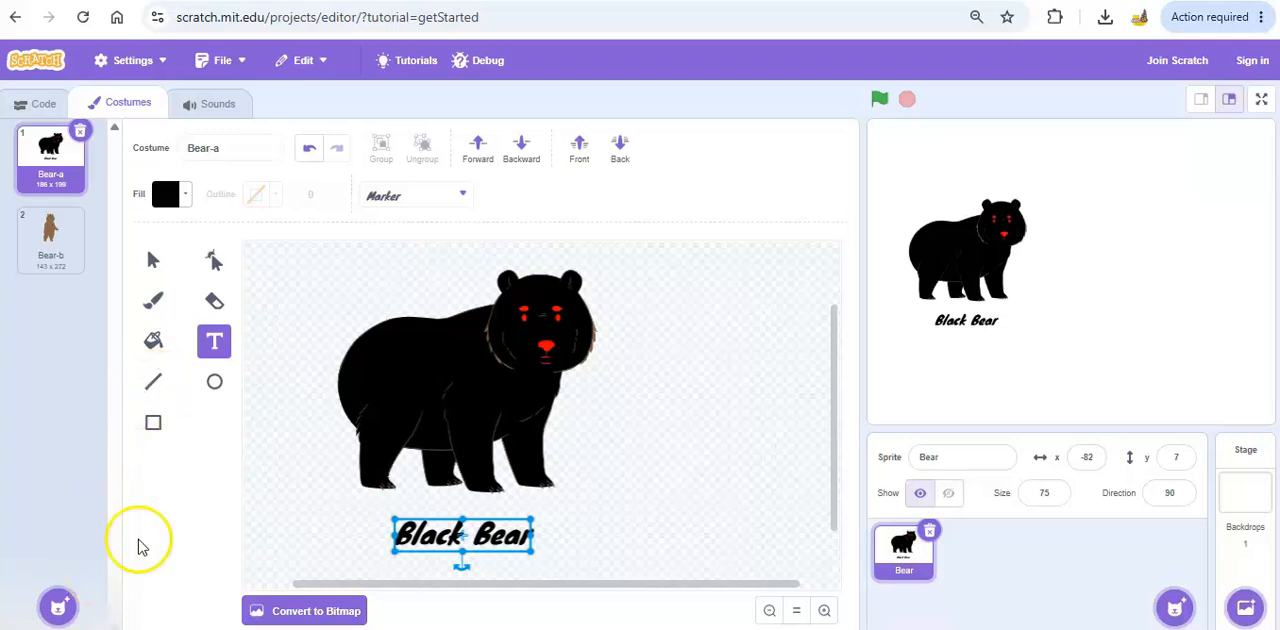
Draw a rectangle with no fill and a black outline of width 5 around the "Black Bear" text.
click(155, 426)
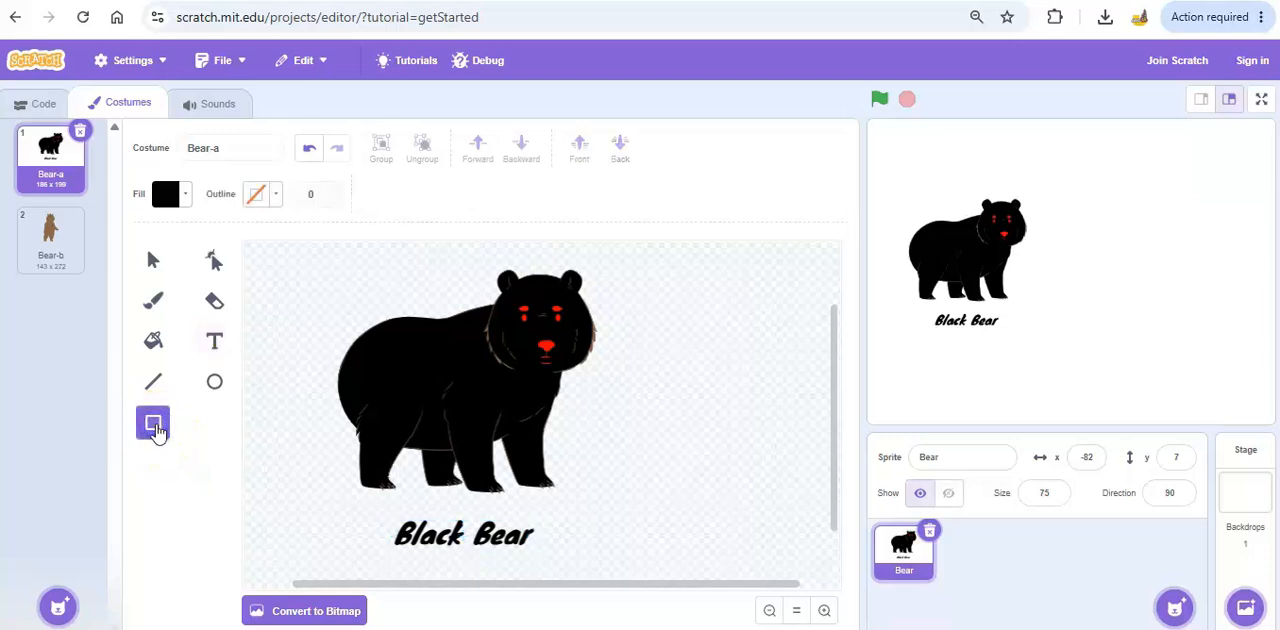
click(187, 195)
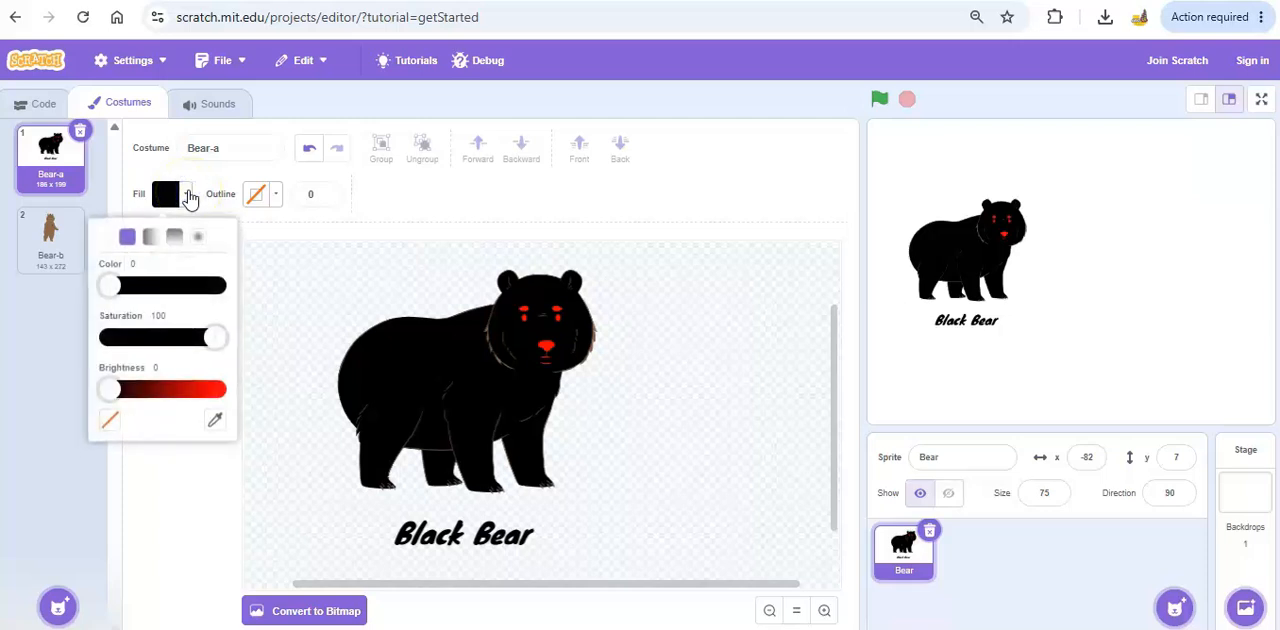
click(110, 424)
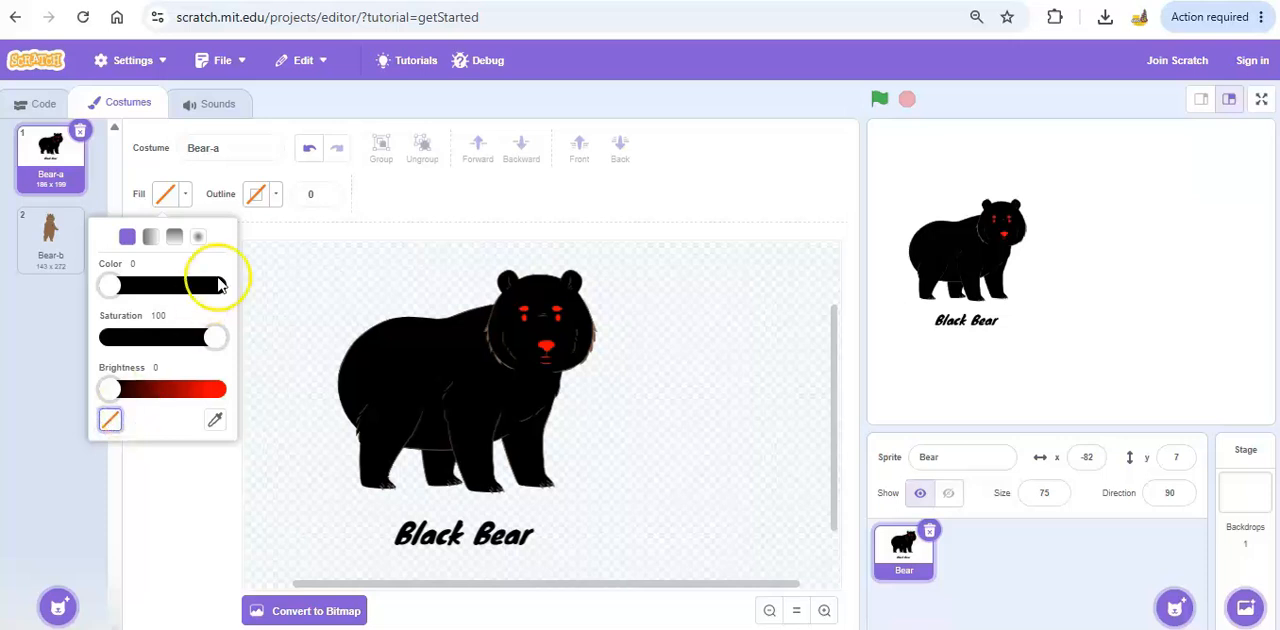
click(277, 202)
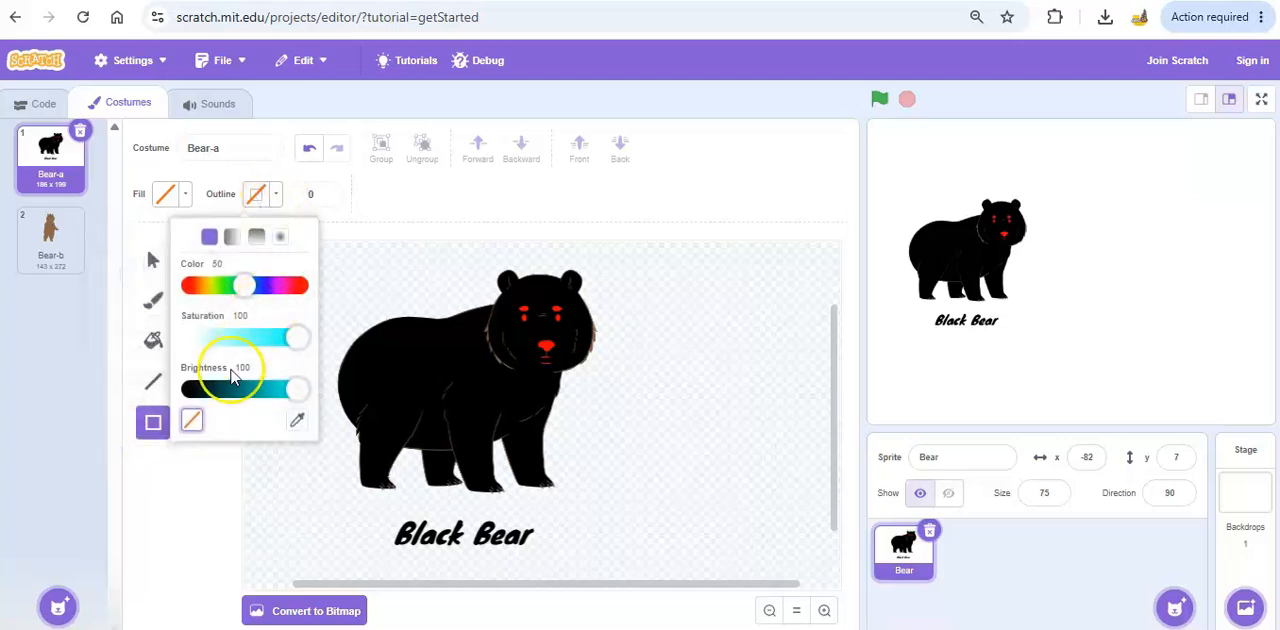
click(191, 390)
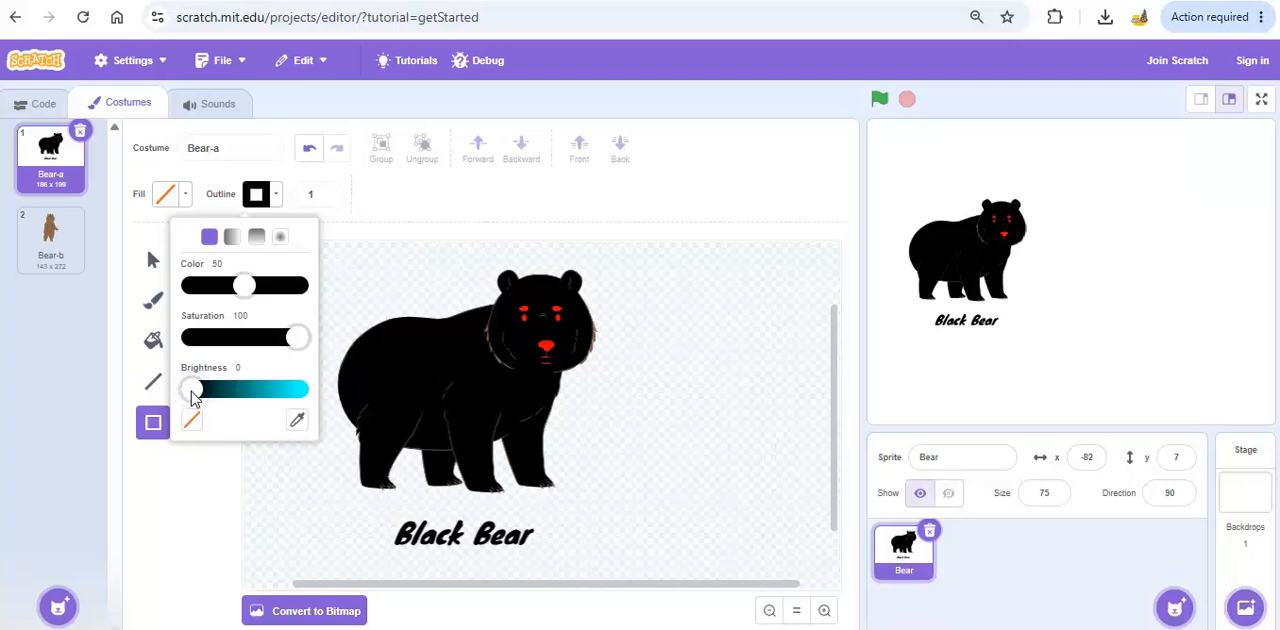
click(327, 191)
click(327, 191)
click(327, 191)
click(327, 191)
drag(380, 506, 546, 561)
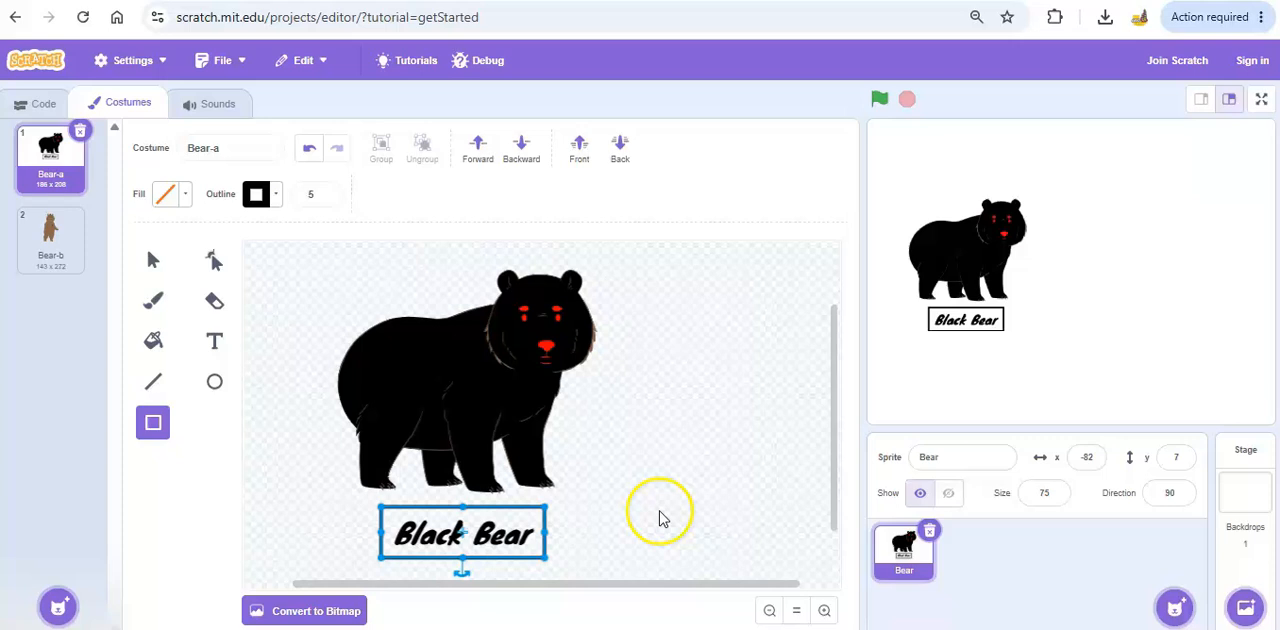
click(644, 508)
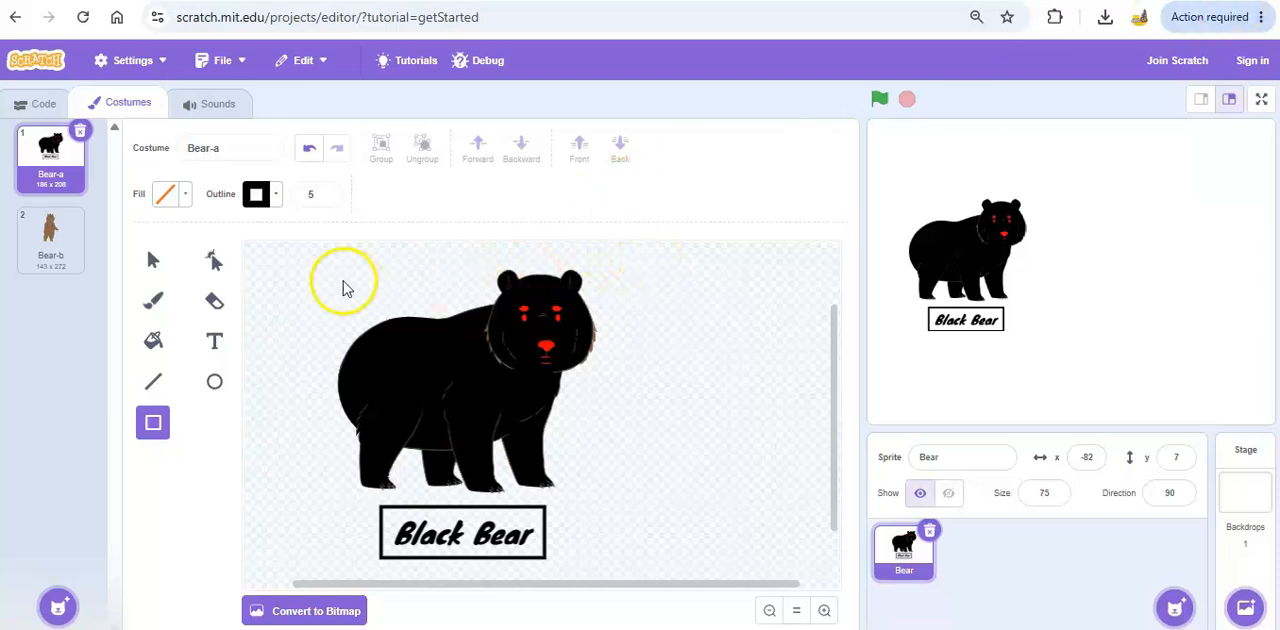
Draw a tall unfilled oval with a black outline to the right of the bear and move it closer to the bear.
click(214, 382)
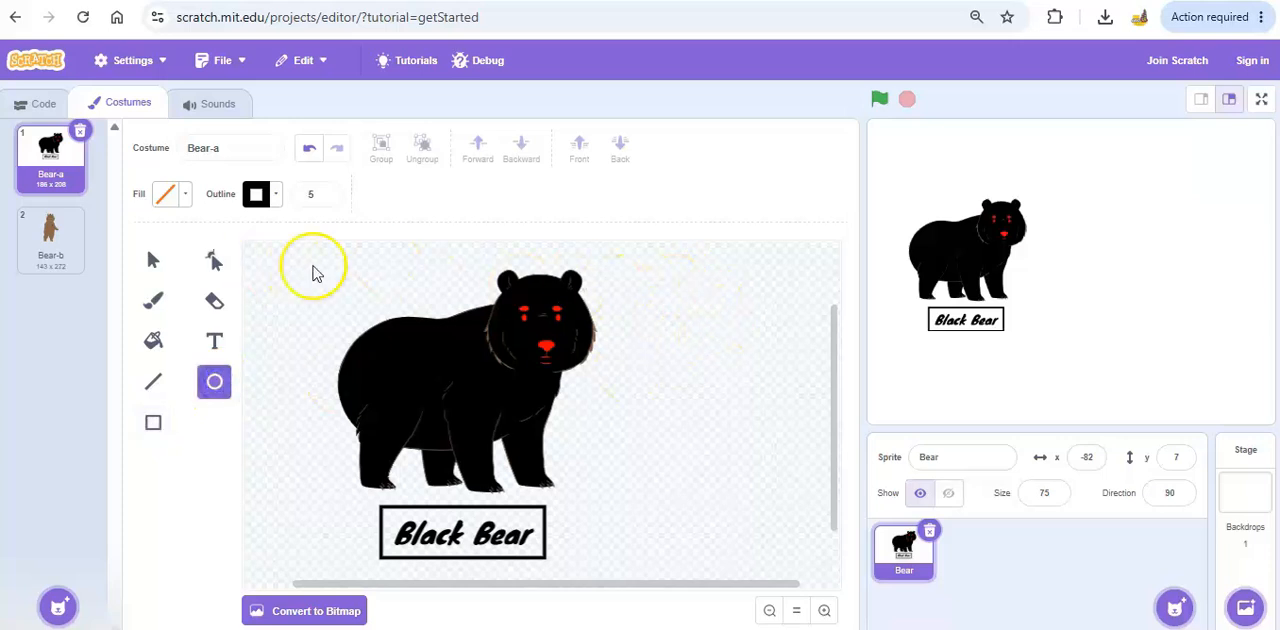
drag(659, 286, 816, 560)
drag(659, 388, 615, 370)
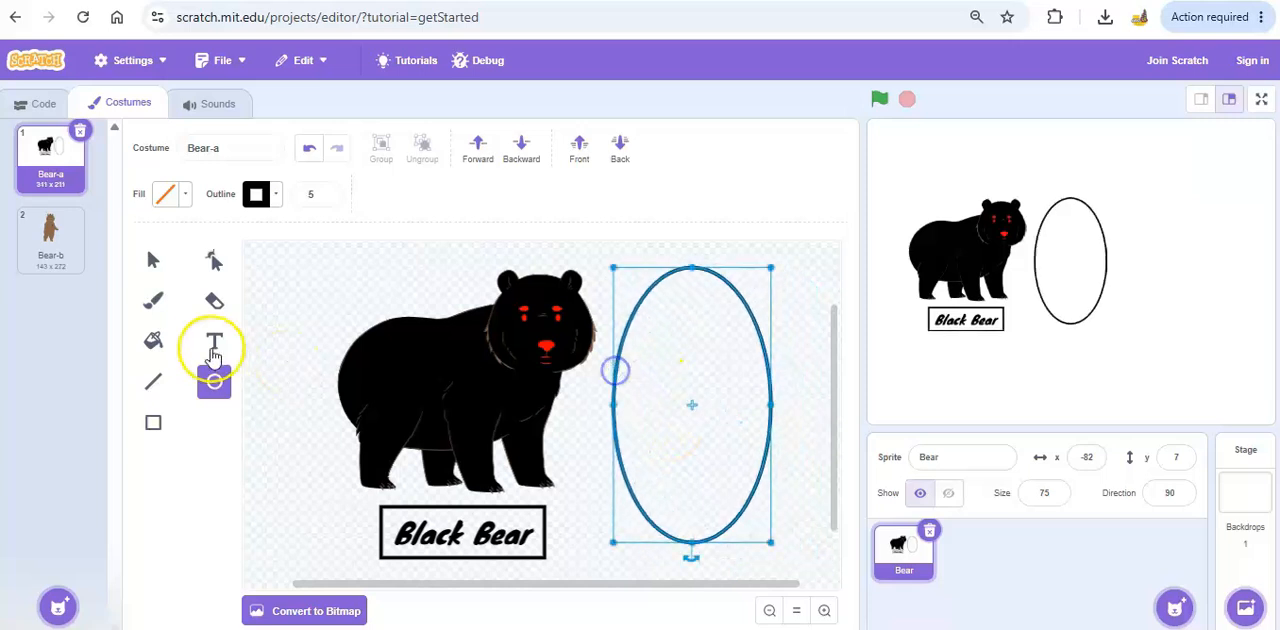
Add the black Marker-font text "Text About Bears" inside the oval, with each word on its own line.
click(212, 340)
click(655, 314)
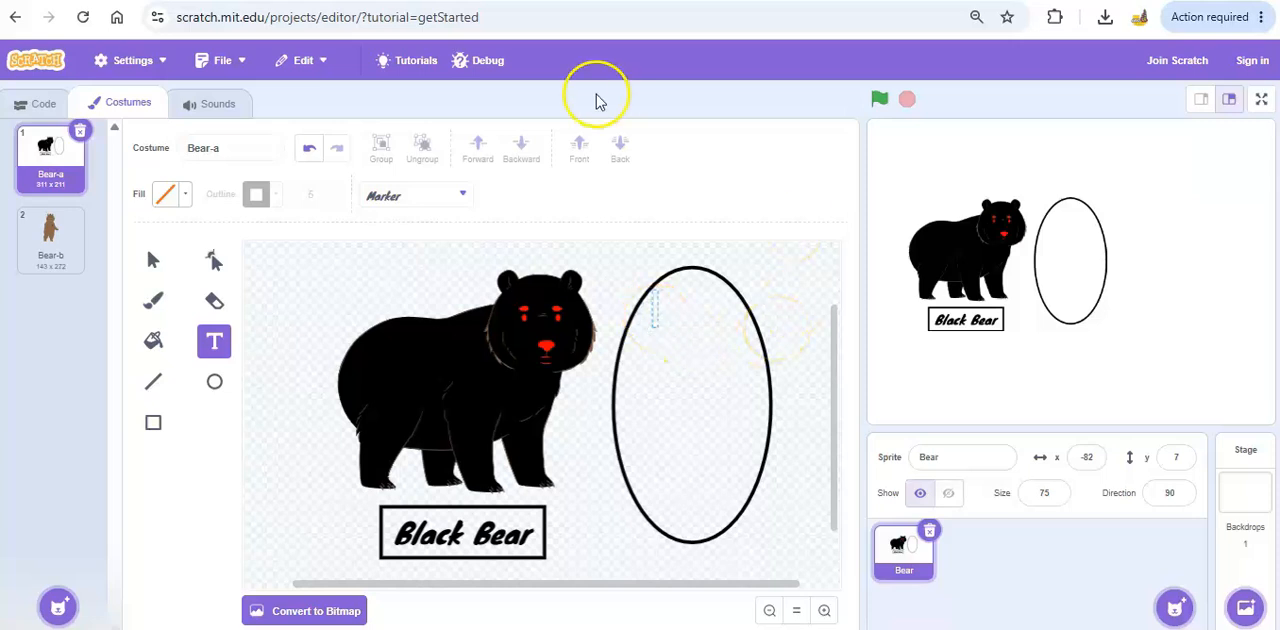
click(279, 193)
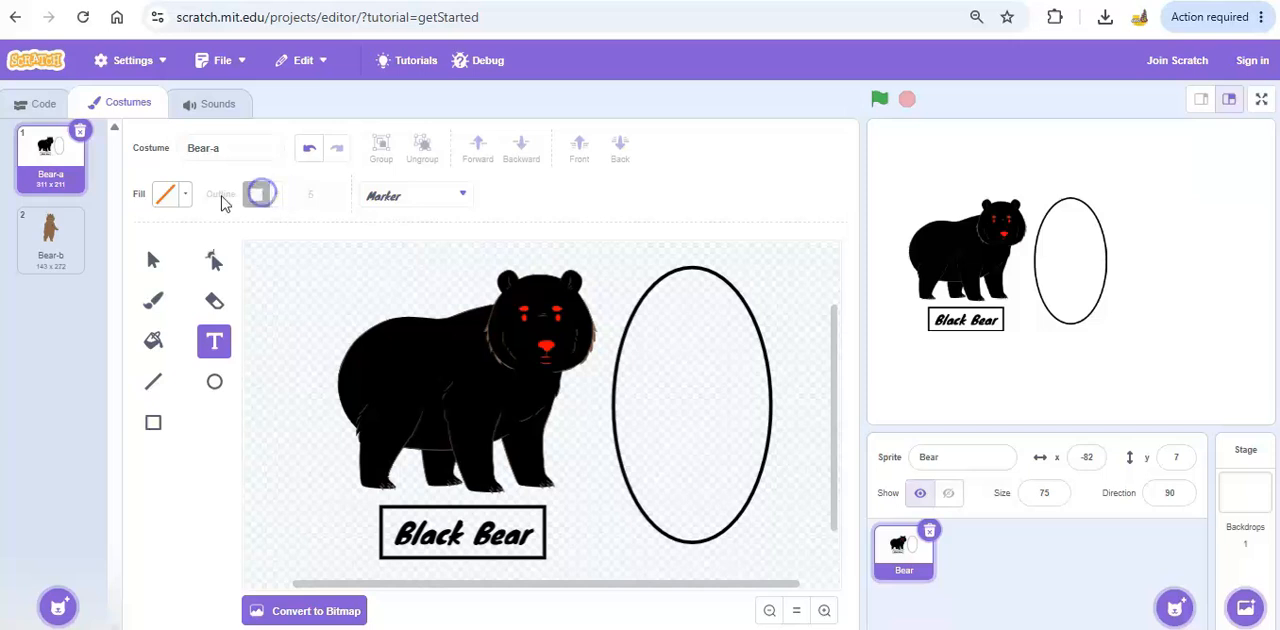
click(184, 194)
drag(215, 357, 80, 357)
click(640, 350)
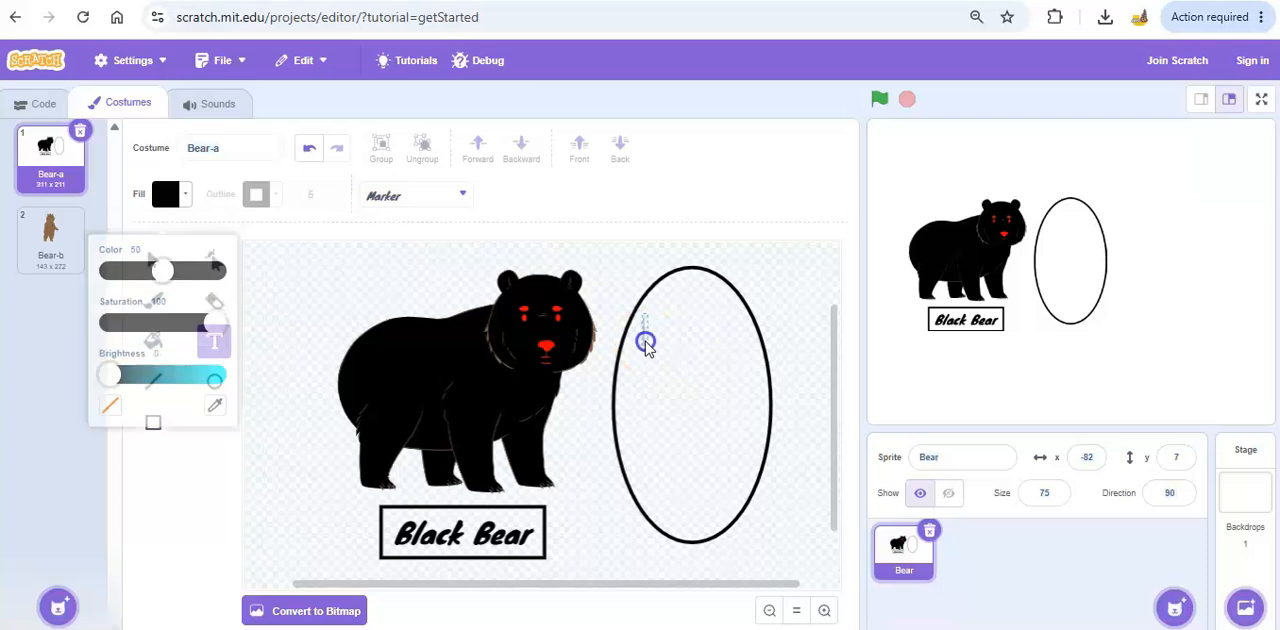
text(T)
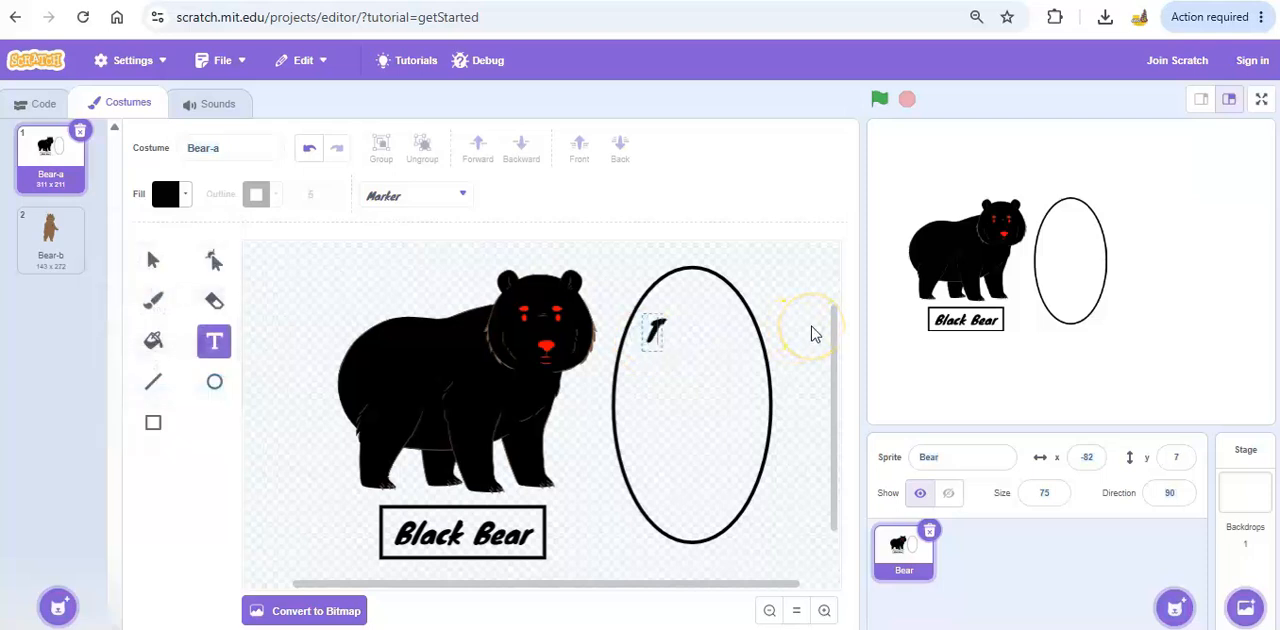
text(ext )
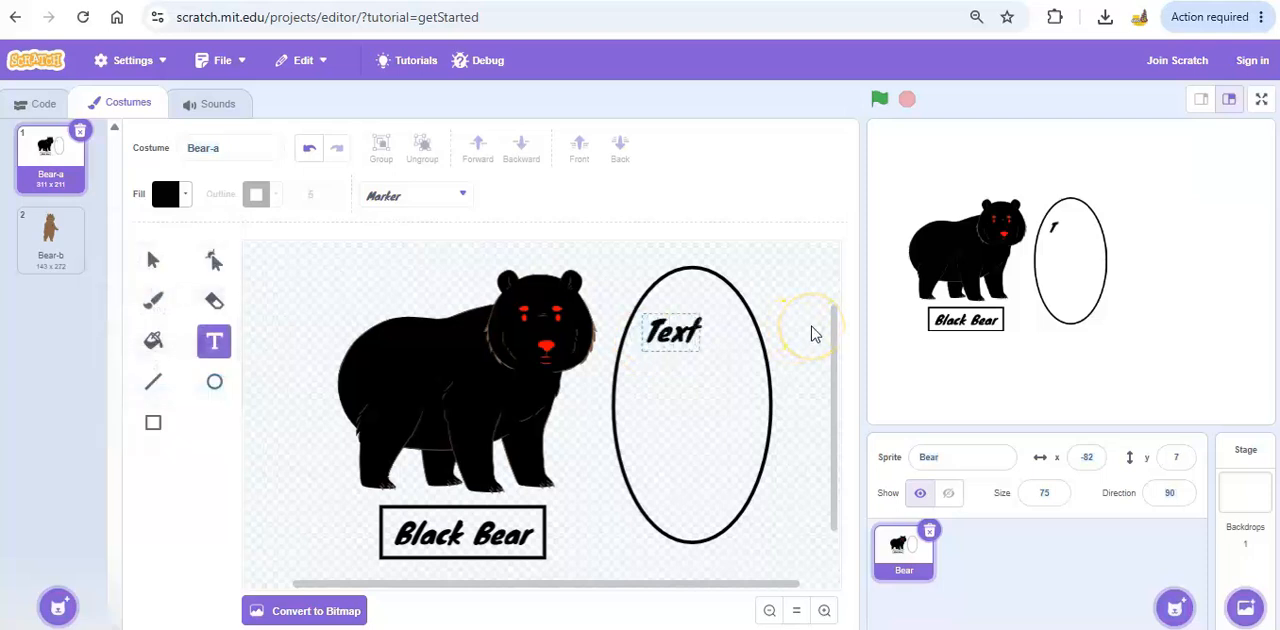
text(About Bears)
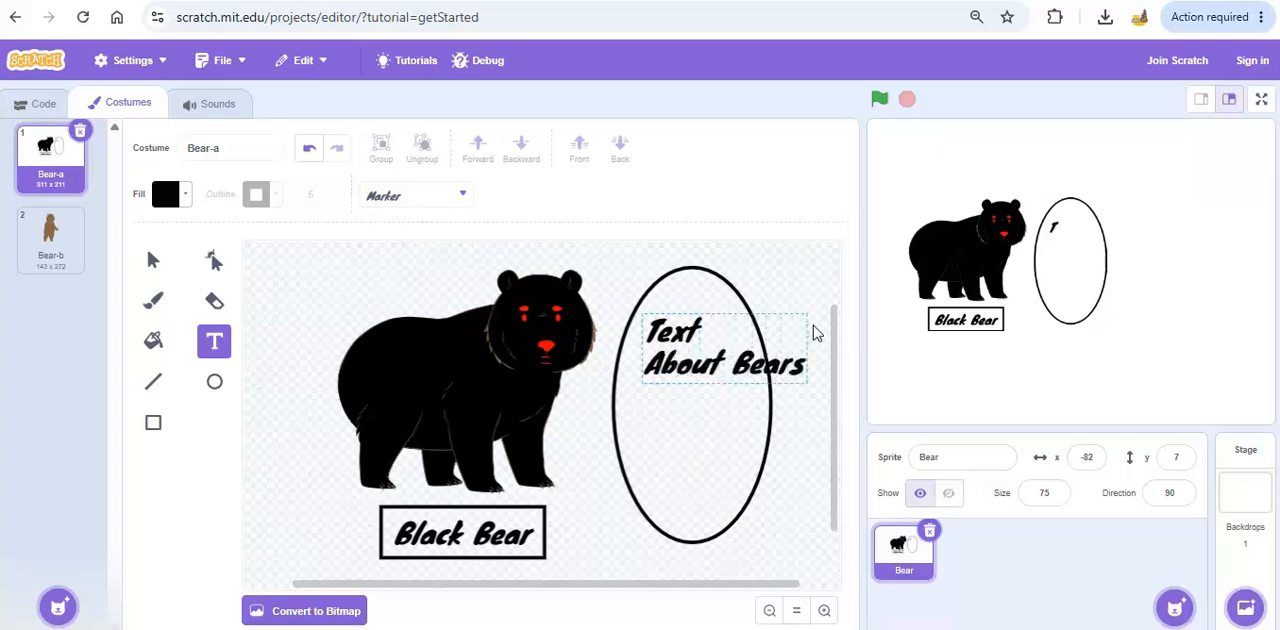
click(728, 364)
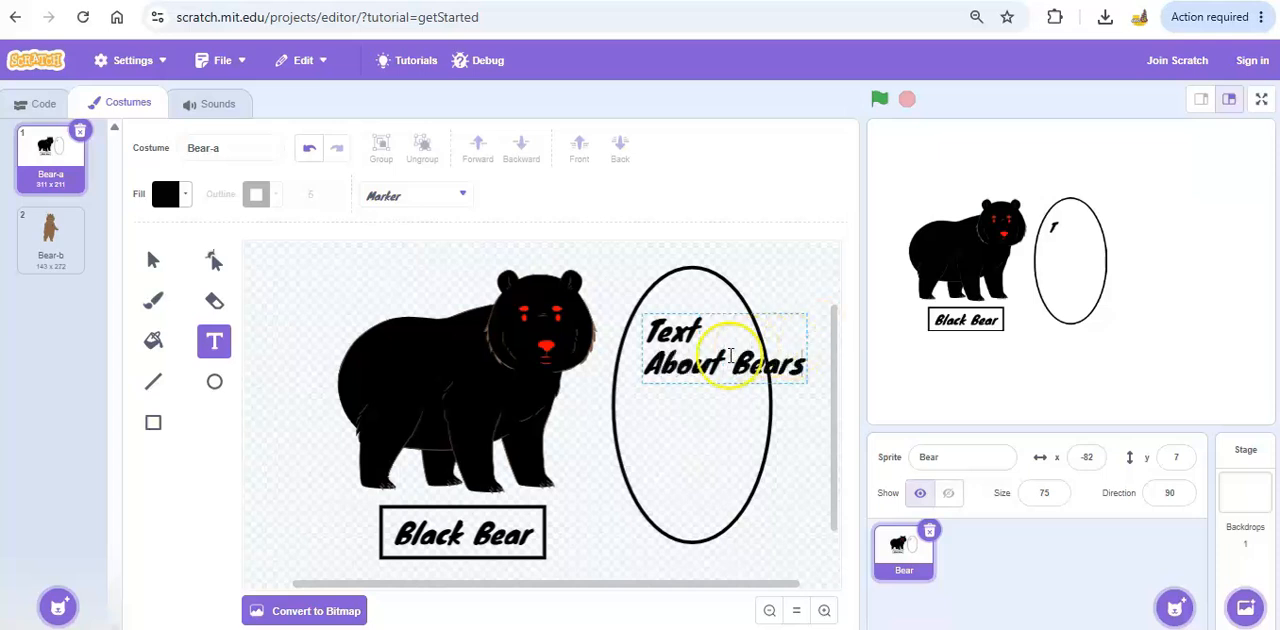
key(Return)
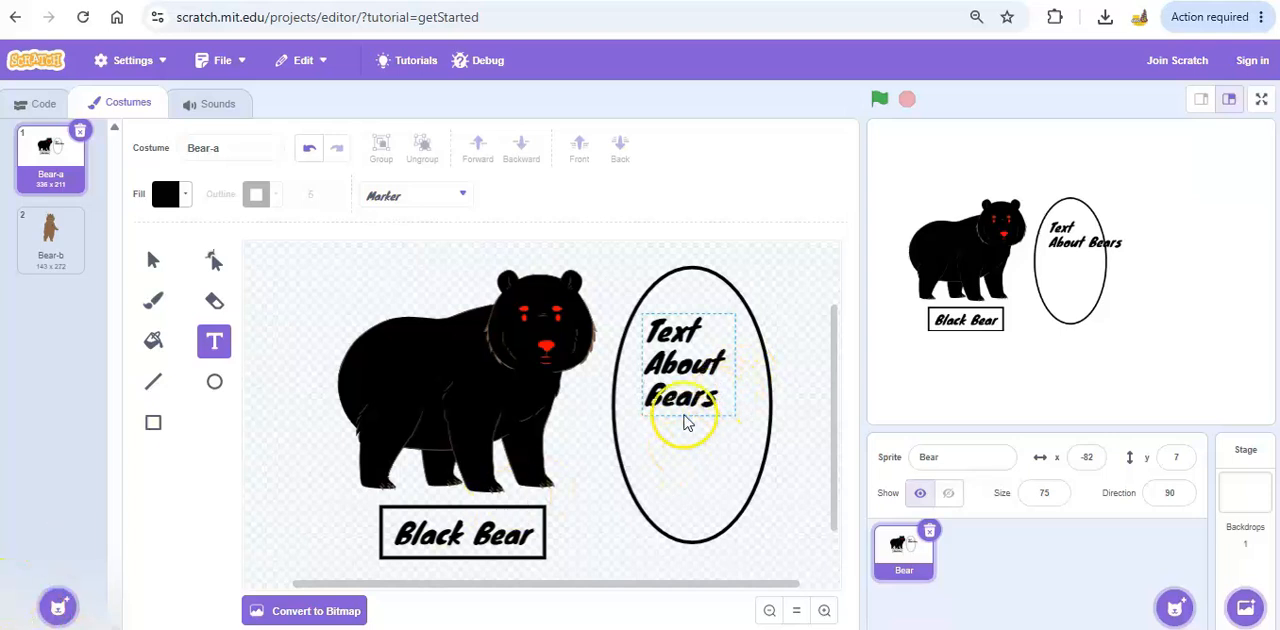
click(694, 448)
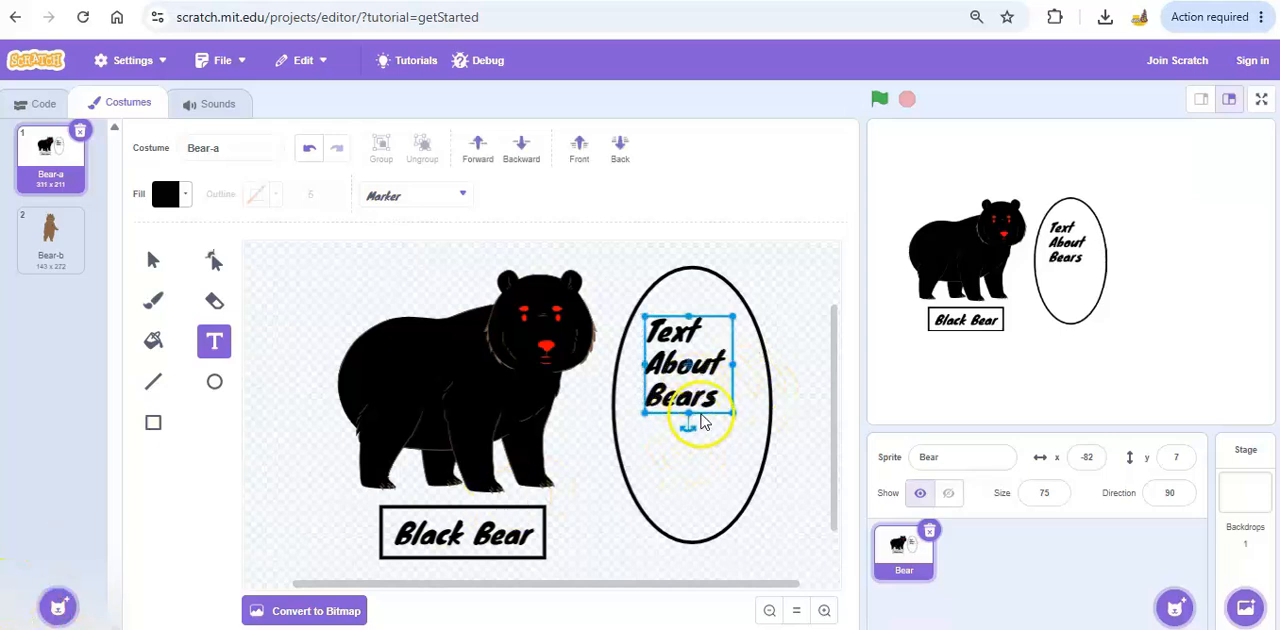
Change the font of the "Text About Bears" text to Sans Serif and squash the text block vertically within the oval.
click(705, 425)
click(692, 396)
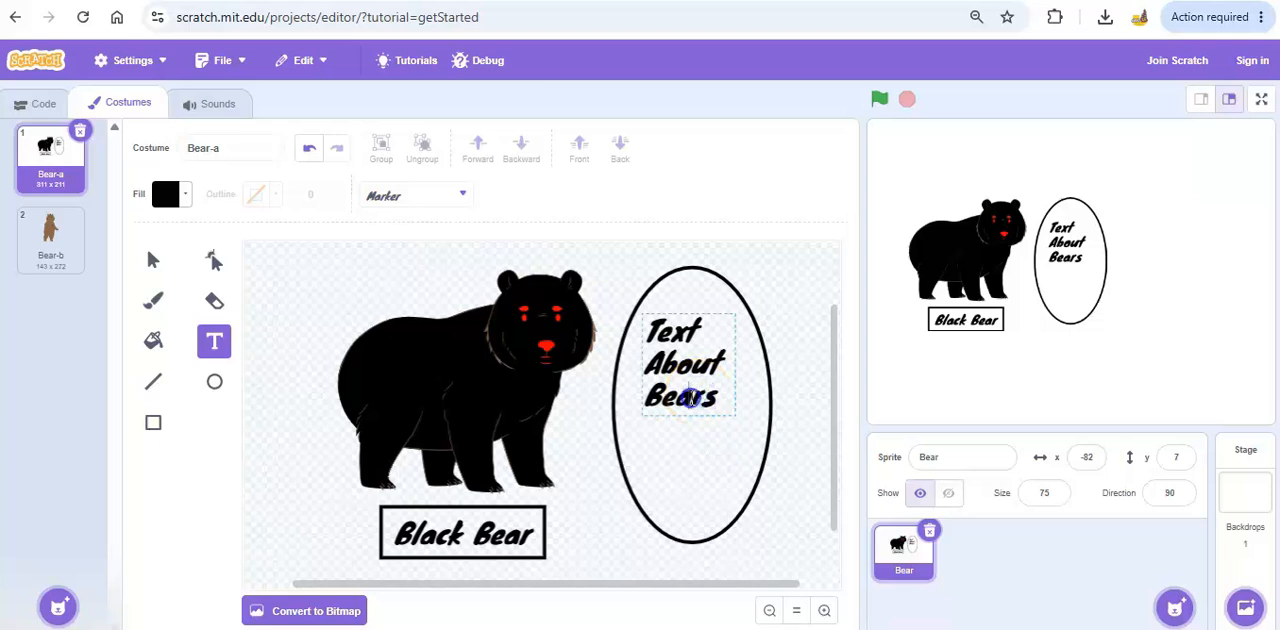
drag(724, 399, 667, 344)
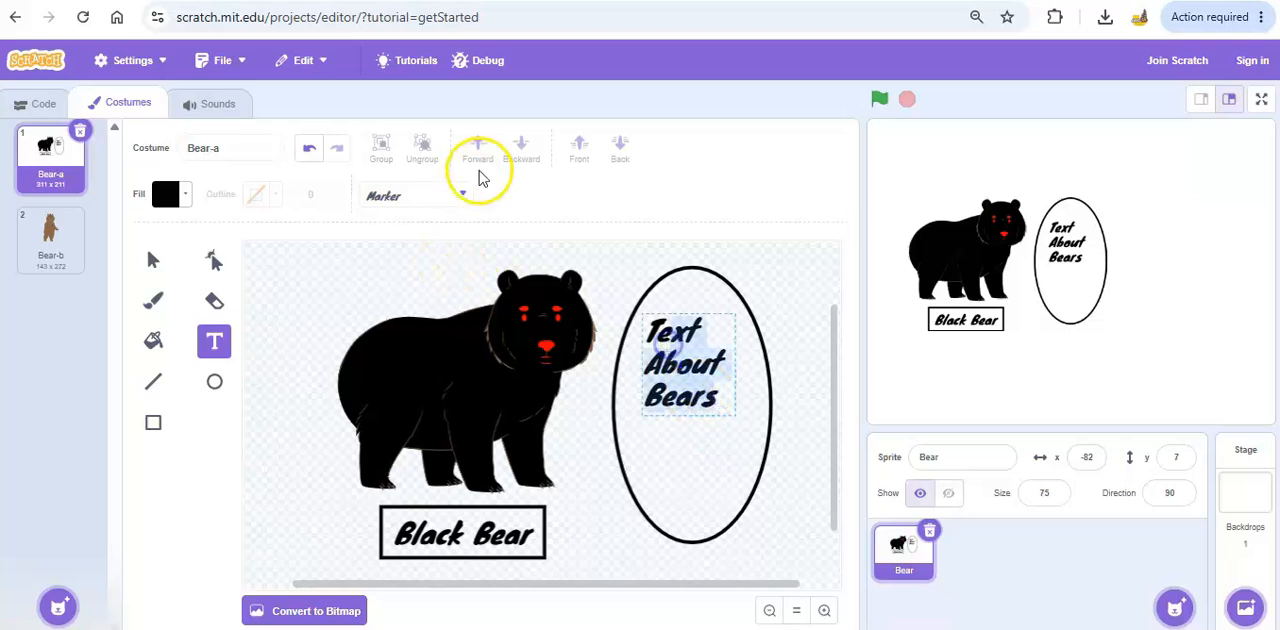
click(459, 193)
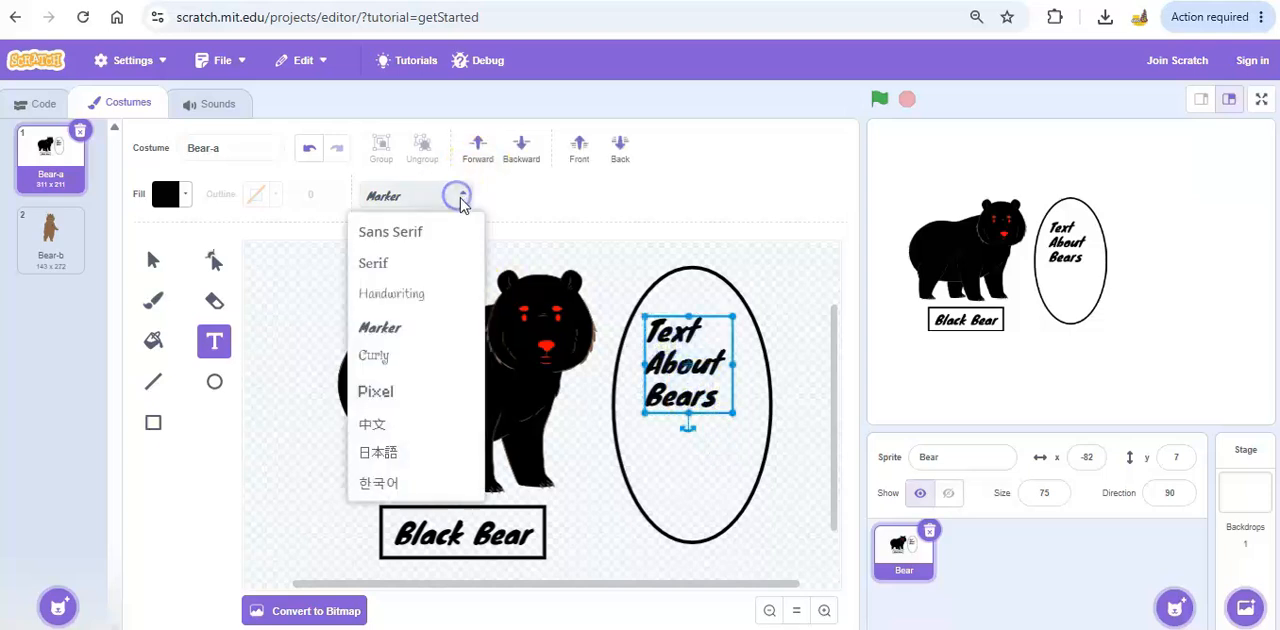
click(420, 244)
drag(720, 423, 690, 388)
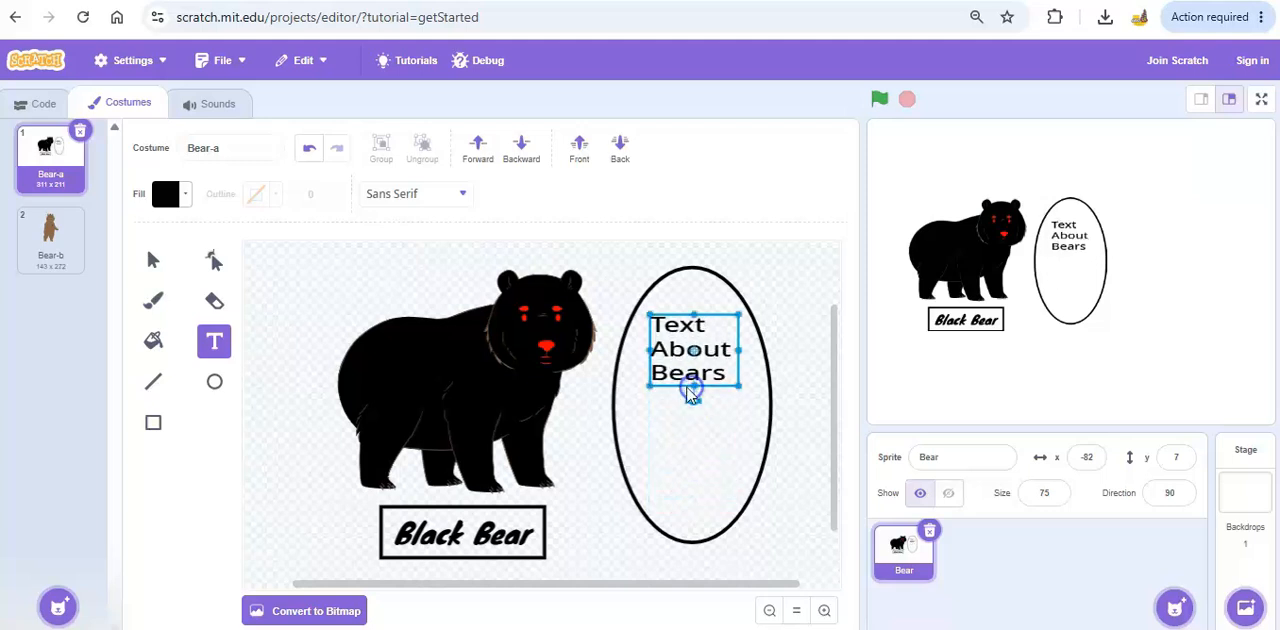